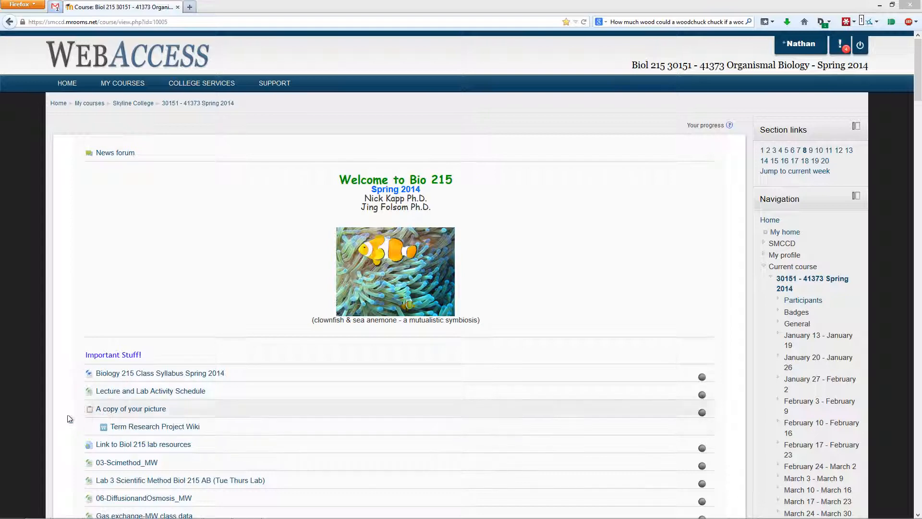
Open the Term Research Project Wiki from the course's Important Stuff section and bookmark its page.
scroll(96, 410, "down", 2)
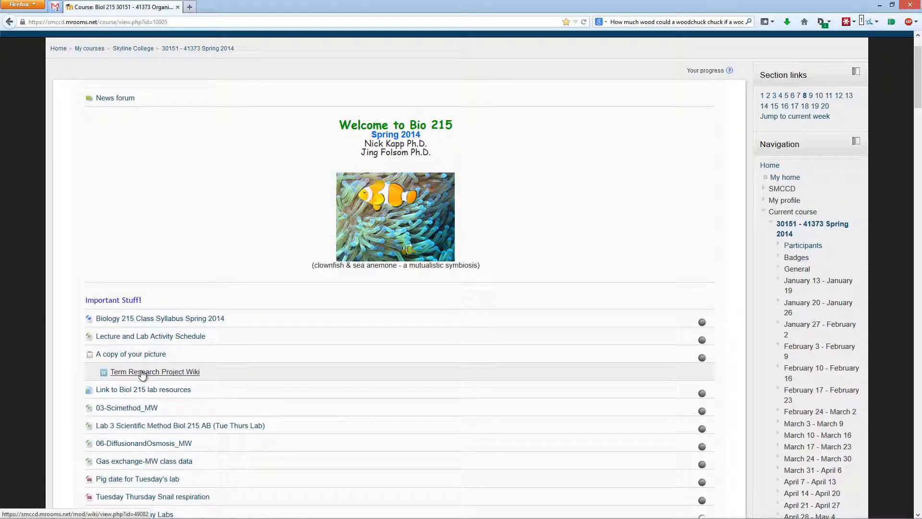
left_click(132, 375)
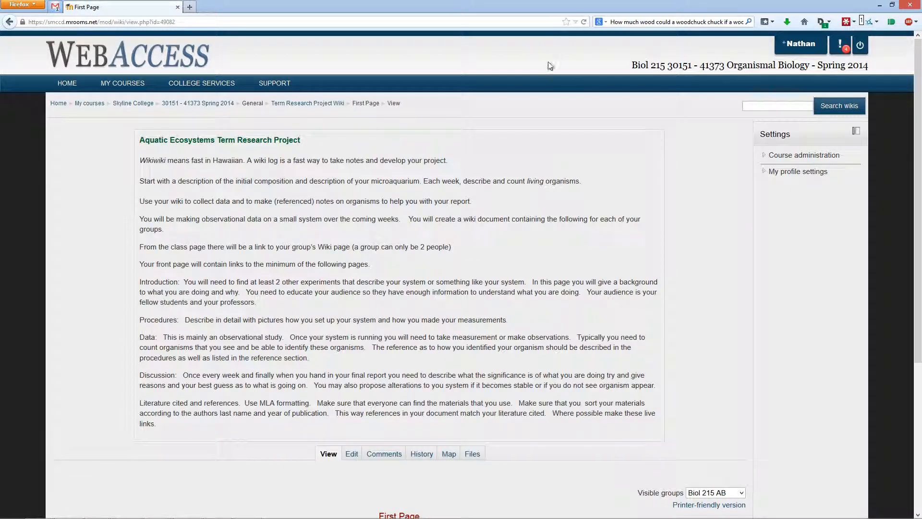
left_click(565, 22)
Open the wiki's First Page for editing and enlarge the HTML text area downward.
scroll(123, 278, "down", 5)
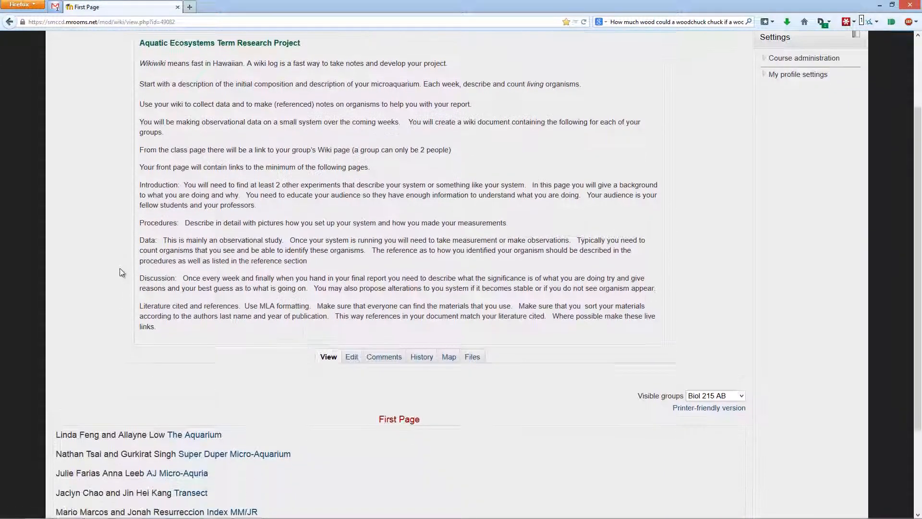
scroll(119, 272, "down", 2)
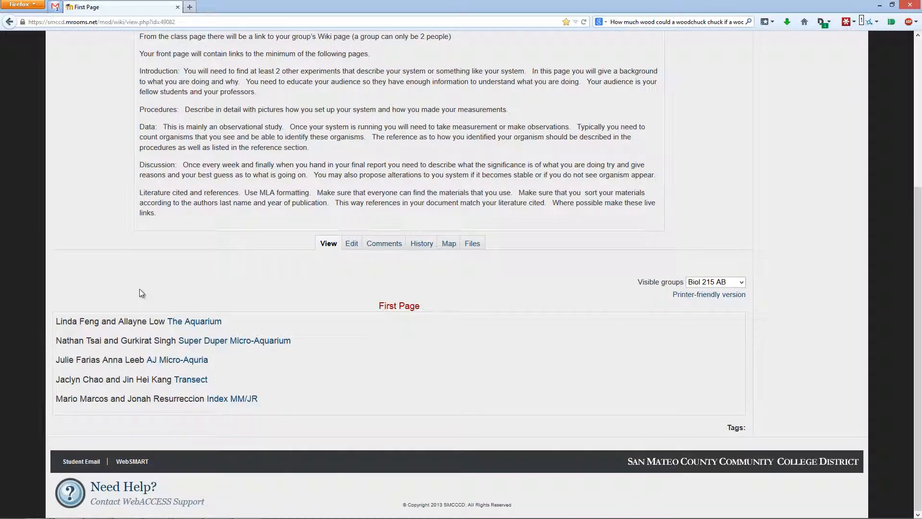
left_click_drag(62, 250, 360, 254)
left_click(499, 245)
left_click(354, 250)
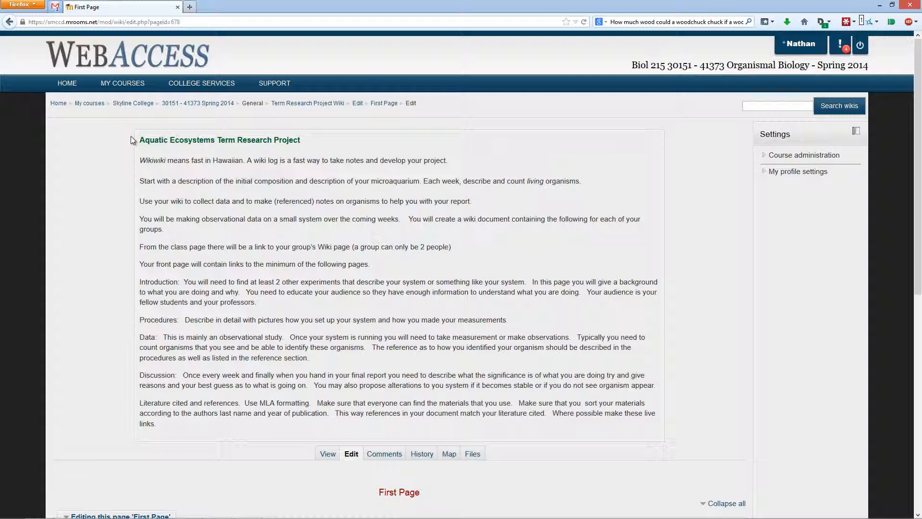
scroll(128, 142, "down", 8)
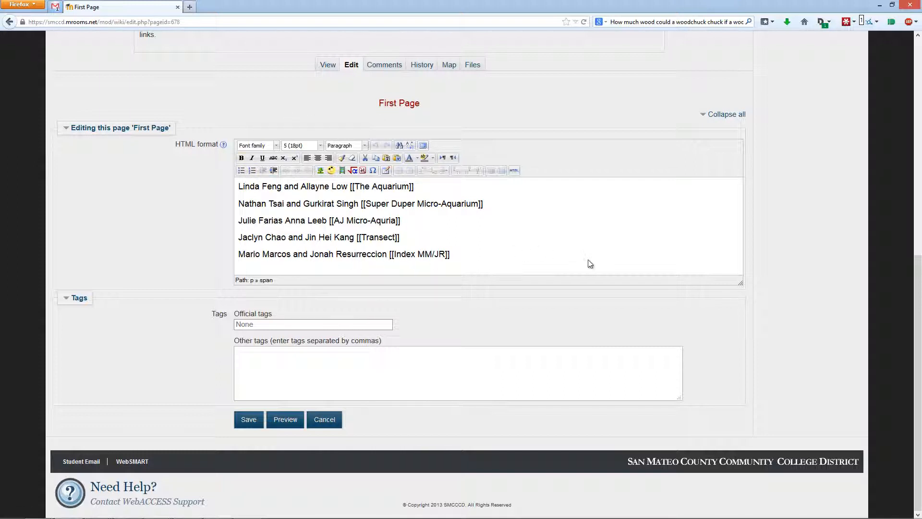
left_click_drag(740, 284, 727, 396)
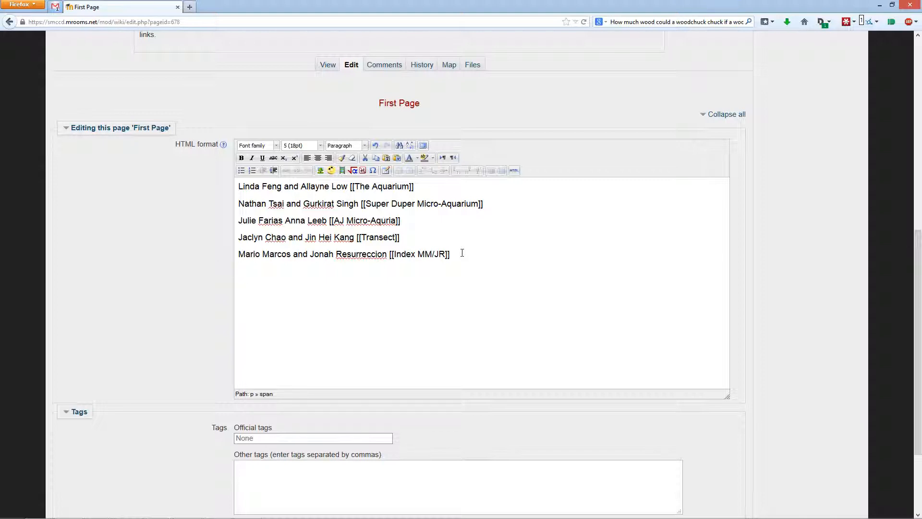
Add a new line with the two group members' first names below the last entry of the First Page.
type("Bob and JOe")
key("BackSpace")
key("BackSpace")
type("oe's")
key("BackSpace")
key("BackSpace")
key("BackSpace")
Open the First Page's view in a second tab and compare its links with the double-bracketed page names in the editor.
left_click_drag(389, 253, 457, 257)
left_click(456, 258)
left_click_drag(389, 254, 395, 253)
left_click(403, 275)
left_click(319, 70)
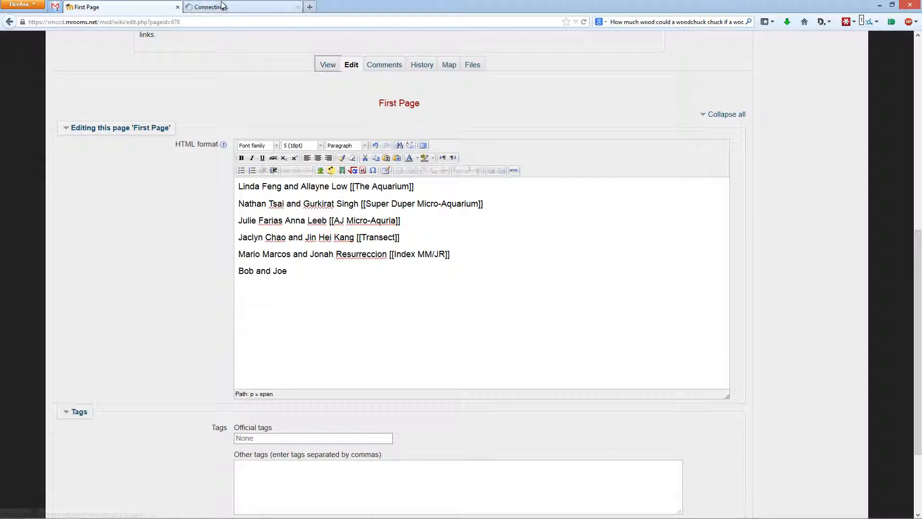
scroll(395, 246, "down", 5)
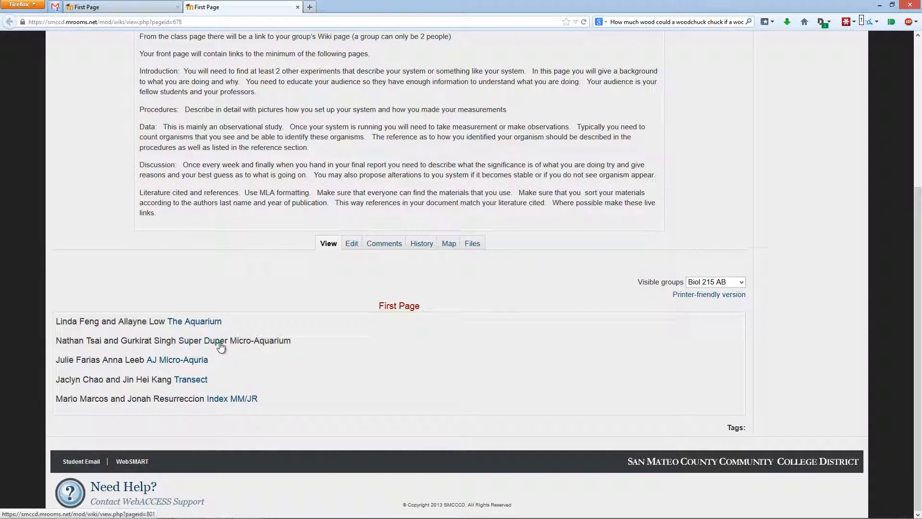
left_click(352, 243)
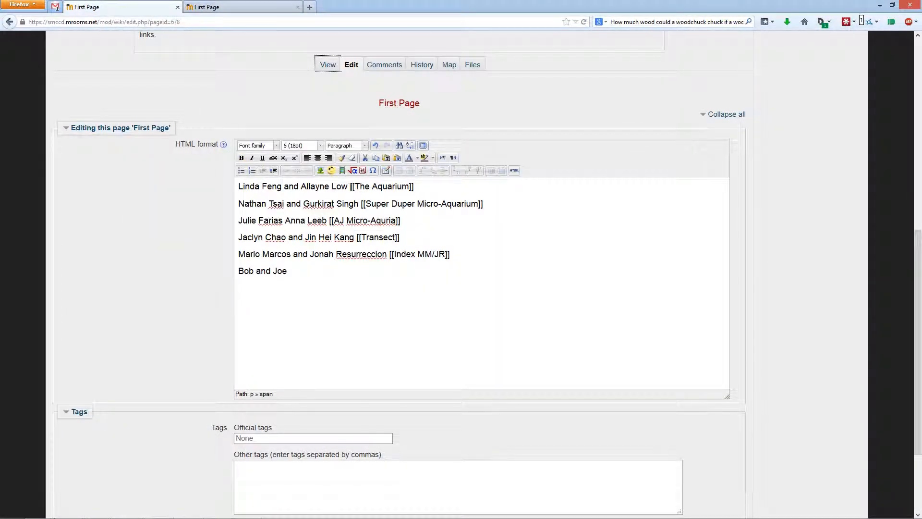
left_click_drag(350, 187, 415, 186)
left_click_drag(354, 187, 408, 187)
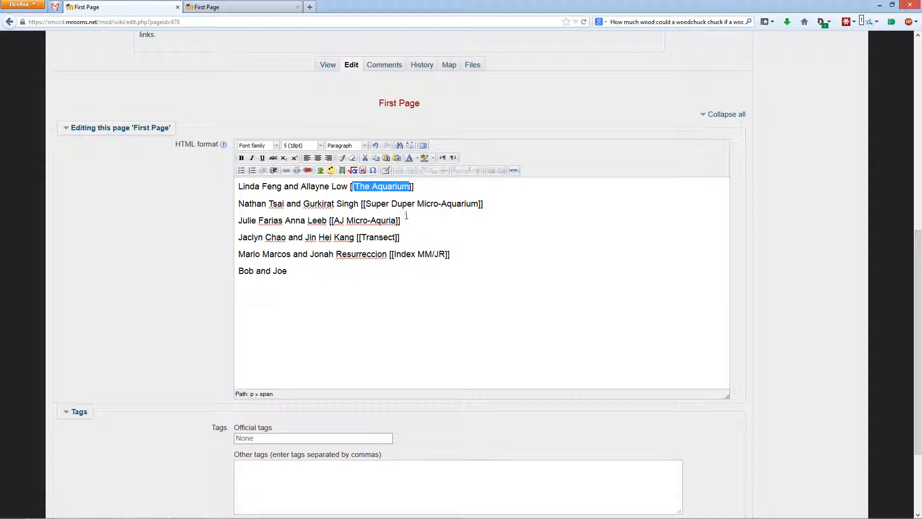
Append the wiki link [[A Page]] after the group members' names on the new line.
left_click(307, 273)
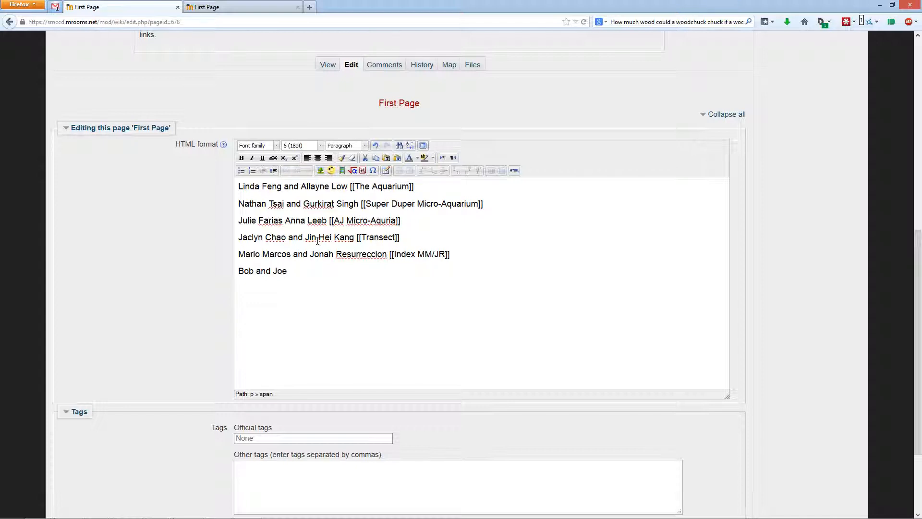
type("[[A Page.")
key("BackSpace")
type("]]")
left_click_drag(239, 271, 290, 271)
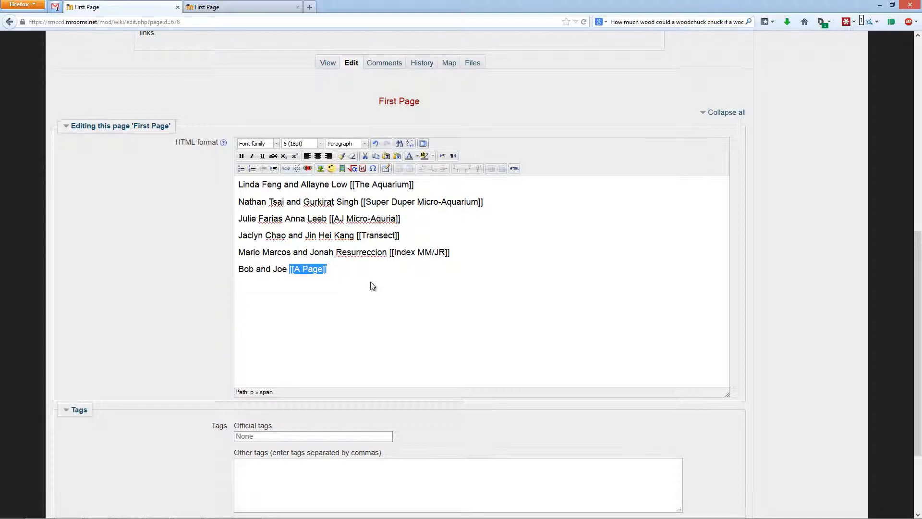
Preview the edited First Page and save it.
scroll(370, 283, "down", 4)
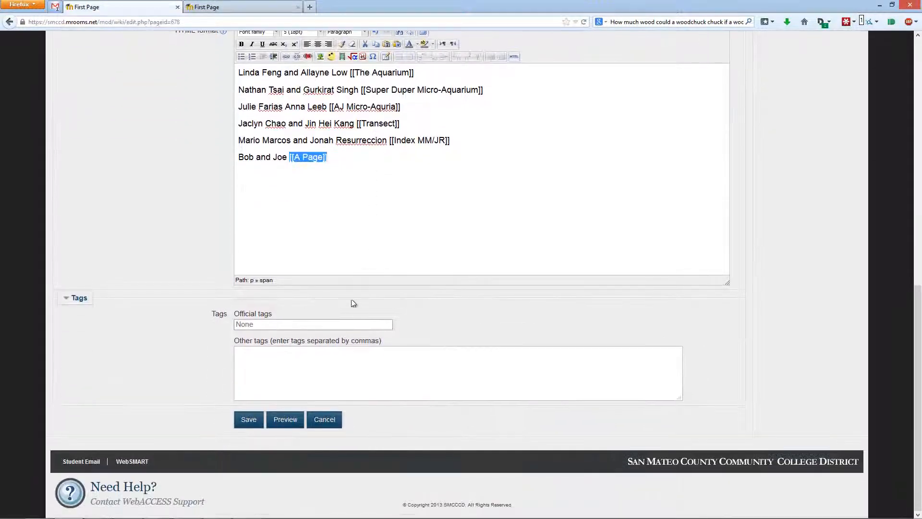
left_click(277, 421)
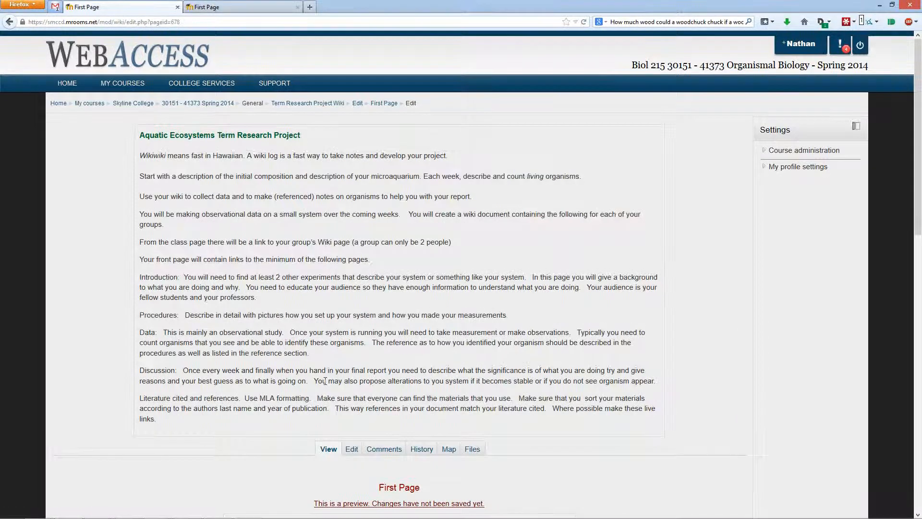
scroll(326, 380, "down", 6)
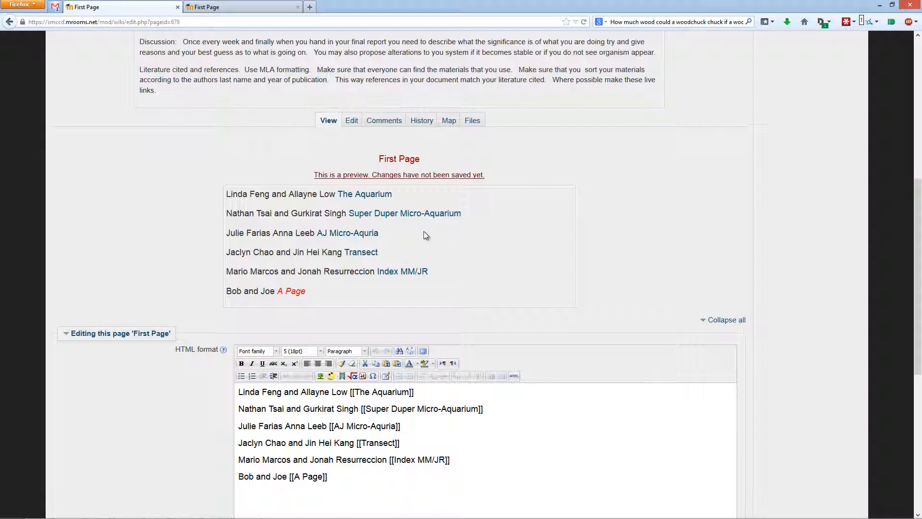
scroll(424, 232, "down", 5)
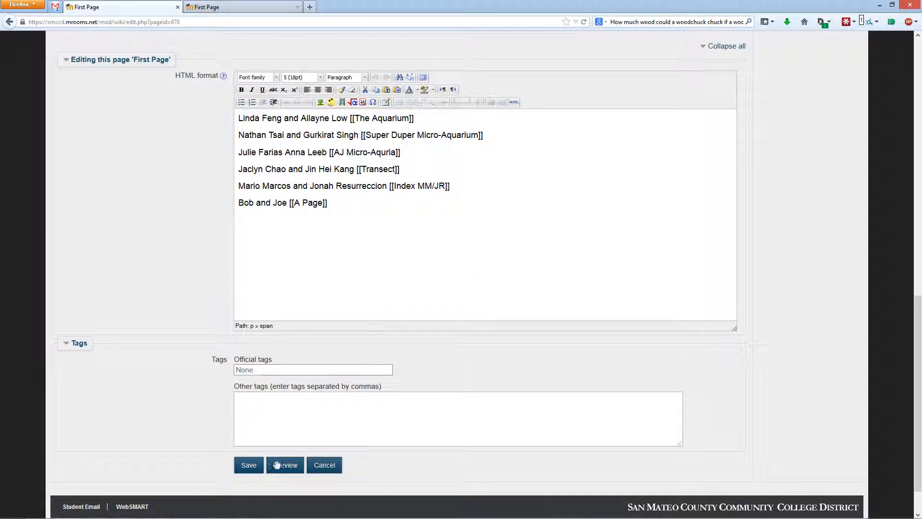
left_click(250, 465)
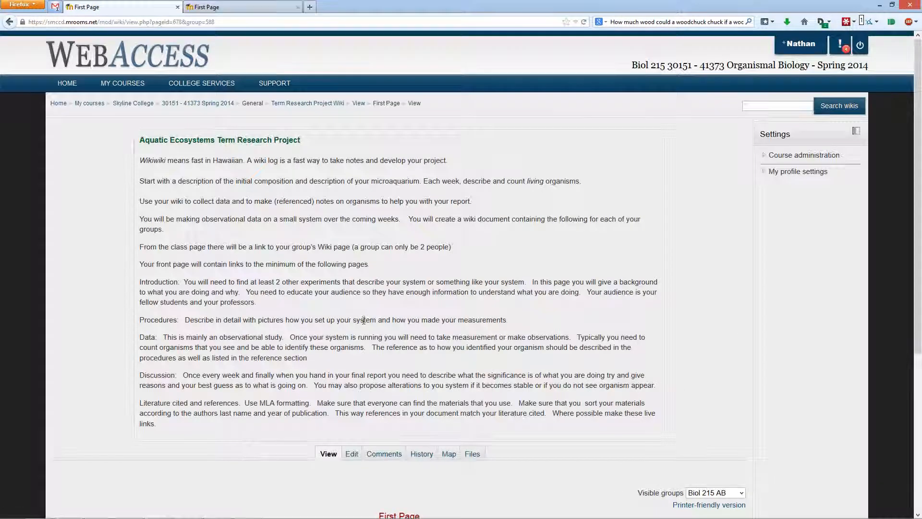
Examine the new group's entry and its A Page link on the saved First Page.
scroll(356, 318, "down", 3)
scroll(356, 318, "down", 3)
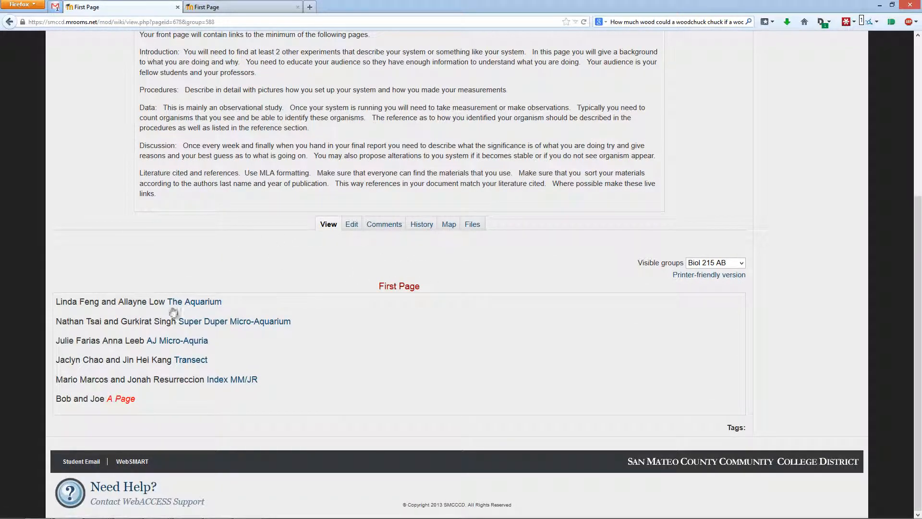
left_click_drag(53, 399, 107, 400)
left_click(201, 400)
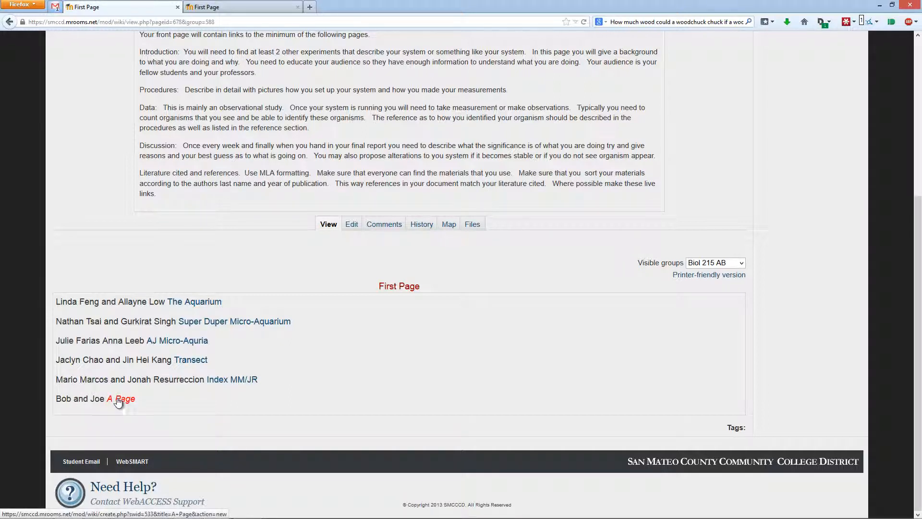
left_click_drag(140, 399, 109, 406)
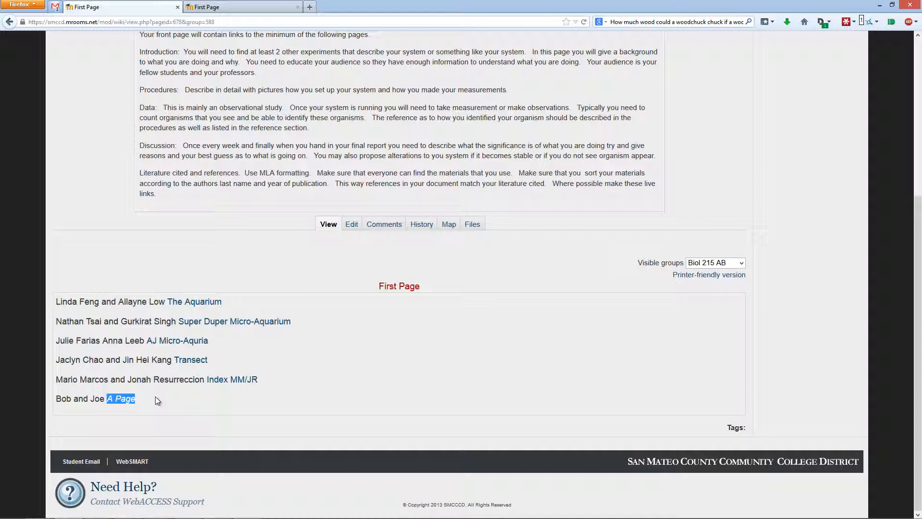
left_click(149, 408)
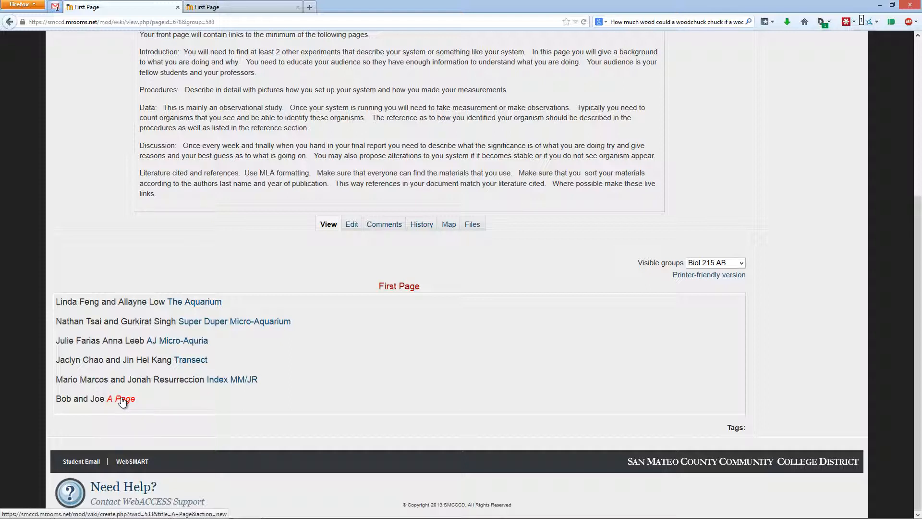
Create the wiki page behind the A Page link with the text "Heyoo" and save it.
left_click(127, 399)
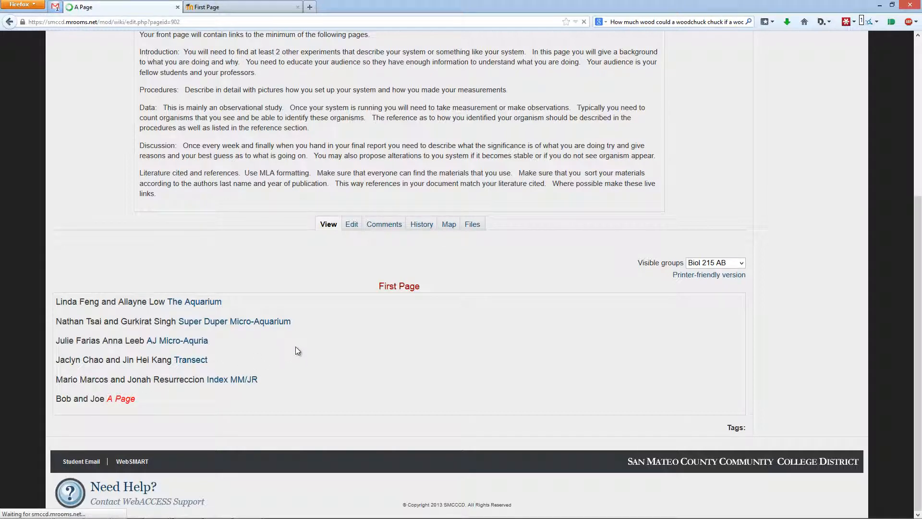
scroll(281, 338, "down", 10)
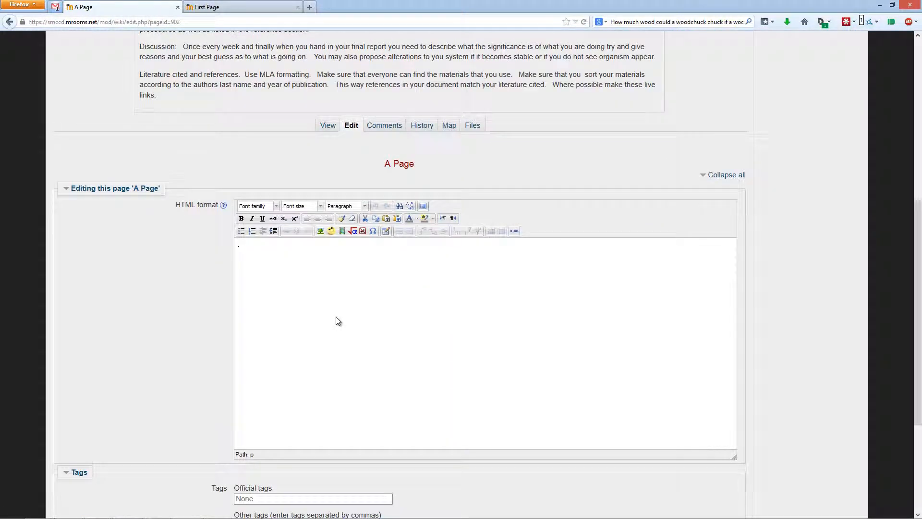
type("Heyoo")
scroll(326, 332, "down", 3)
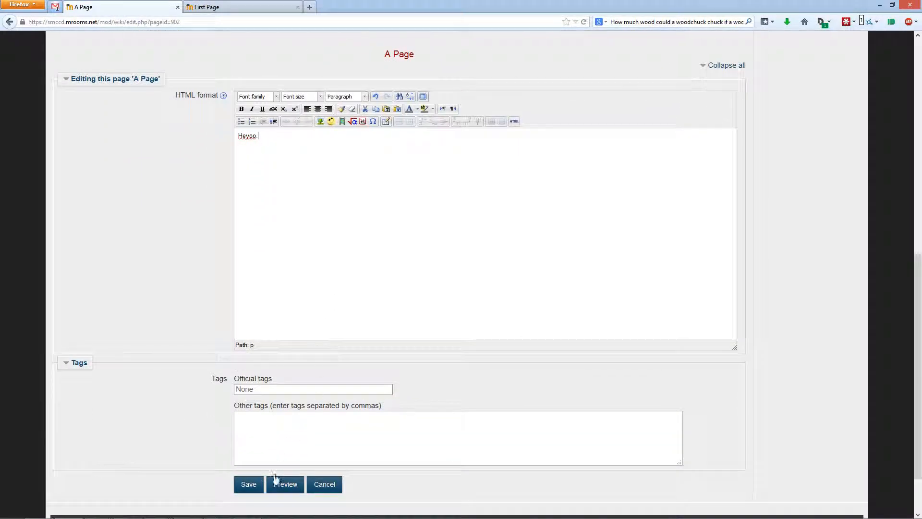
left_click(250, 488)
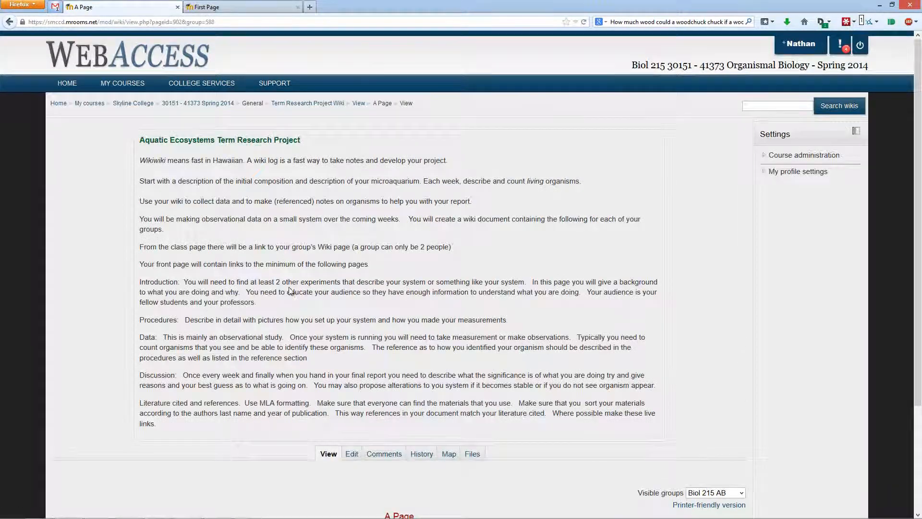
scroll(286, 296, "down", 3)
Refresh the First Page in the second tab and open its linked Super Duper Micro-Aquarium page for editing.
left_click(248, 6)
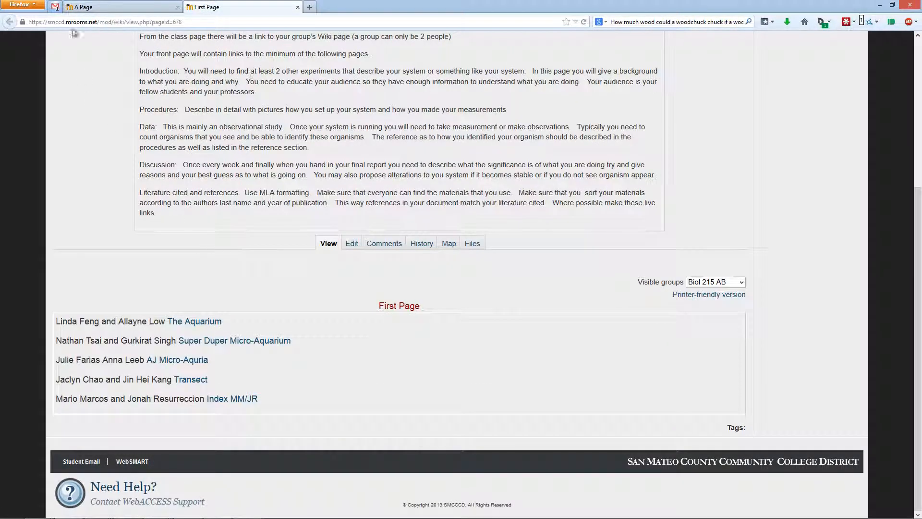
key("F5")
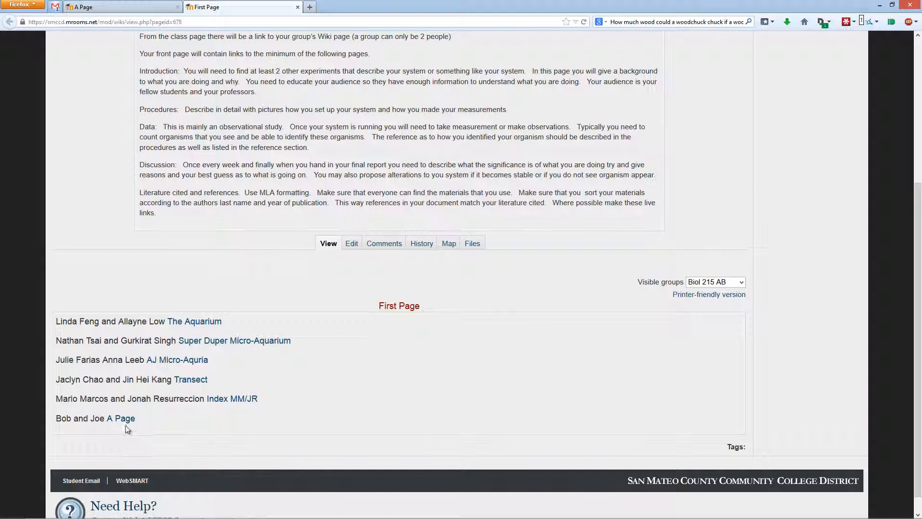
left_click(238, 344)
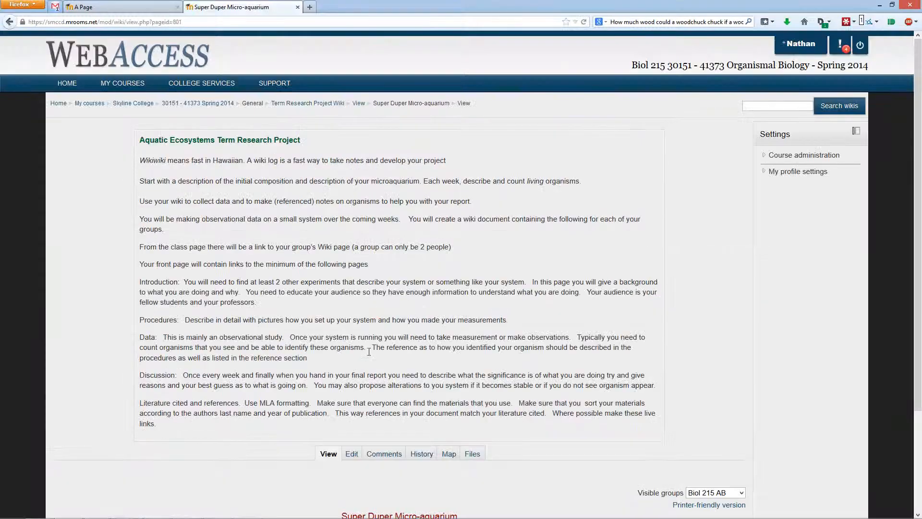
scroll(446, 422, "down", 5)
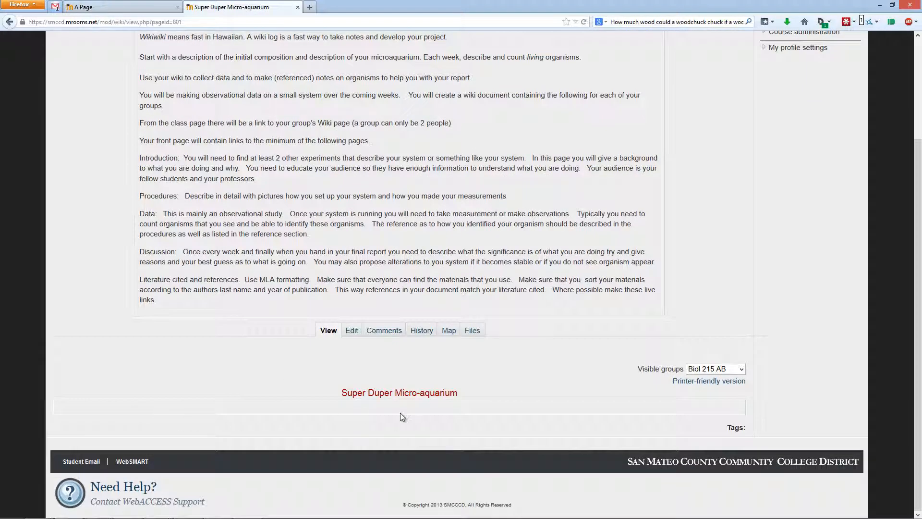
left_click(350, 331)
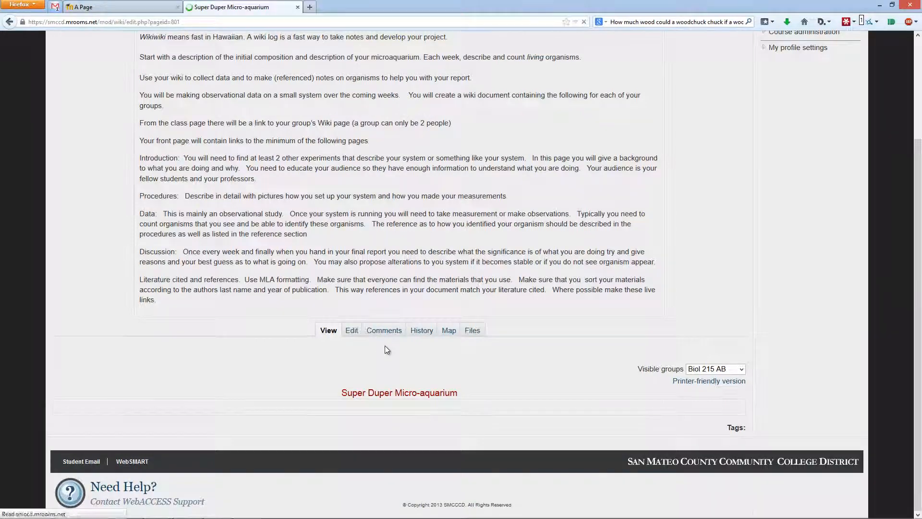
scroll(196, 263, "down", 3)
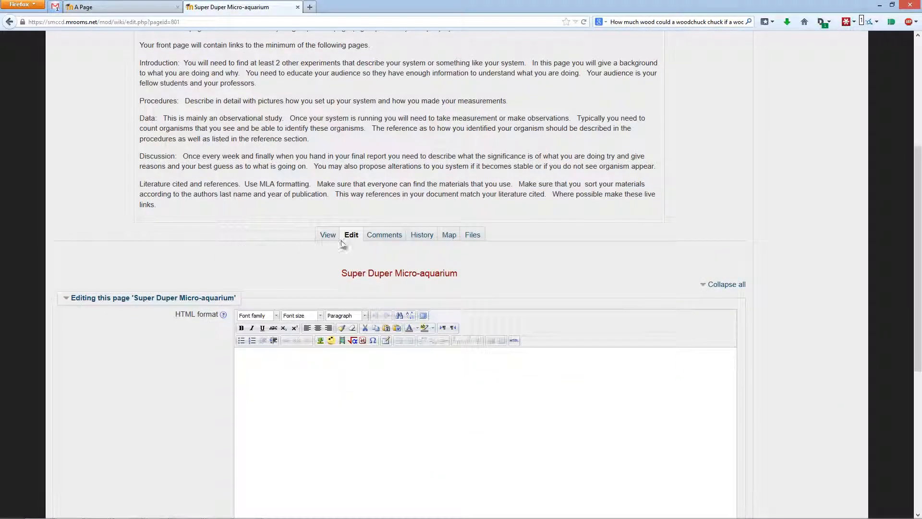
scroll(298, 173, "down", 3)
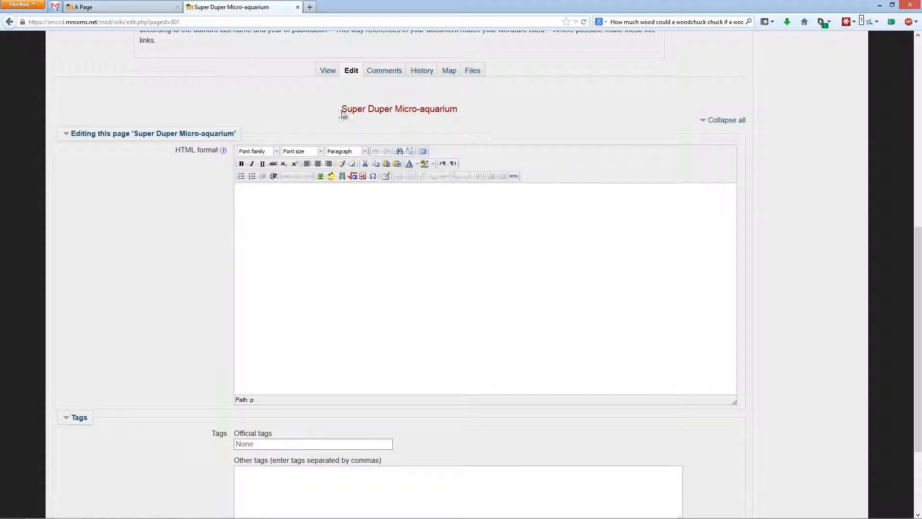
Highlight the Super Duper Micro-aquarium page title and close the A Page browser tab.
left_click_drag(344, 114, 473, 123)
left_click(430, 124)
left_click(178, 7)
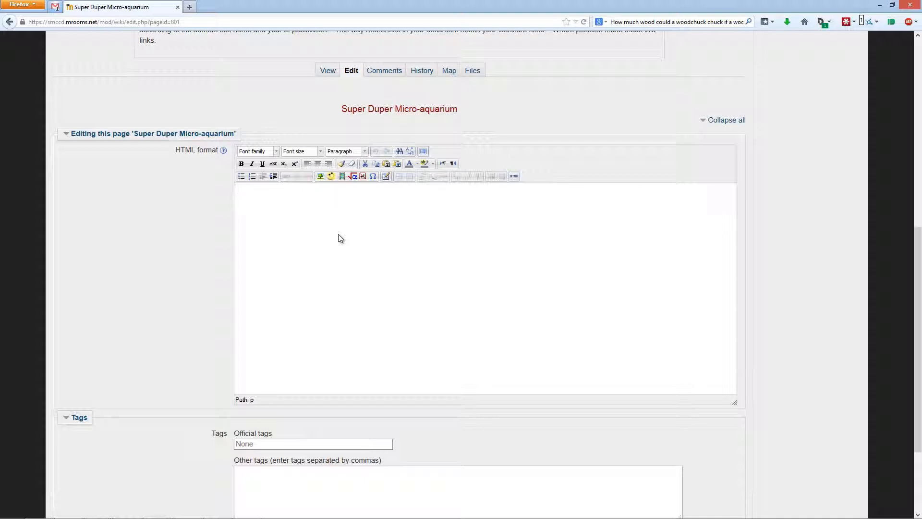
Enter the section lines "Introduction and Background", "Methods and Materials" and "Data and Results" in the page body.
type("ntroduction a nd")
key("BackSpace")
key("BackSpace")
key("BackSpace")
type("nd Background")
type("Me")
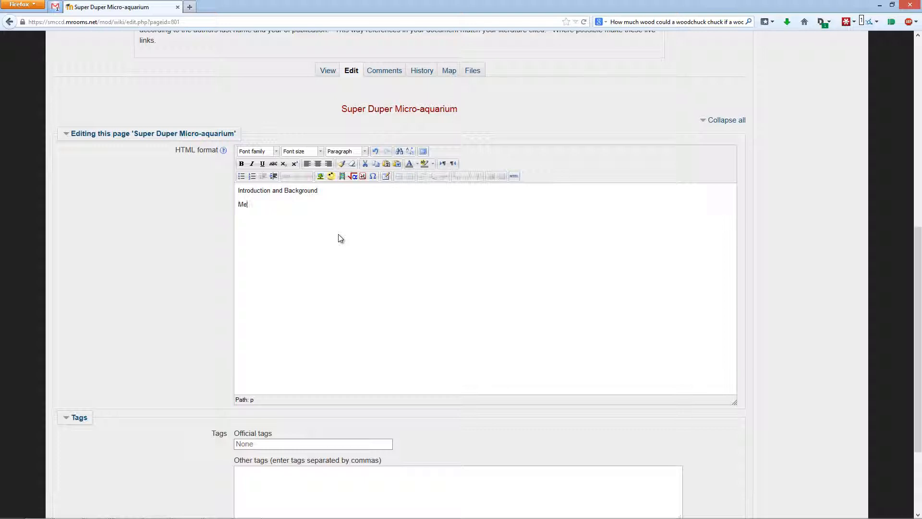
type("thods and Materials")
type("Data")
type(" and Re")
type("sults")
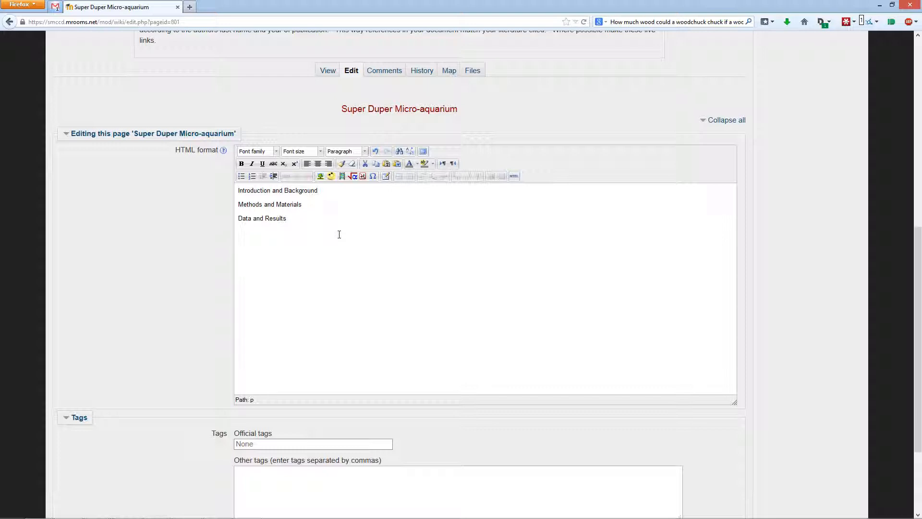
Add the section lines "Analysis and Conclusion" and "References and Citations" below Data and Results.
type("Analysis and Conclusion")
key("Return")
type("References")
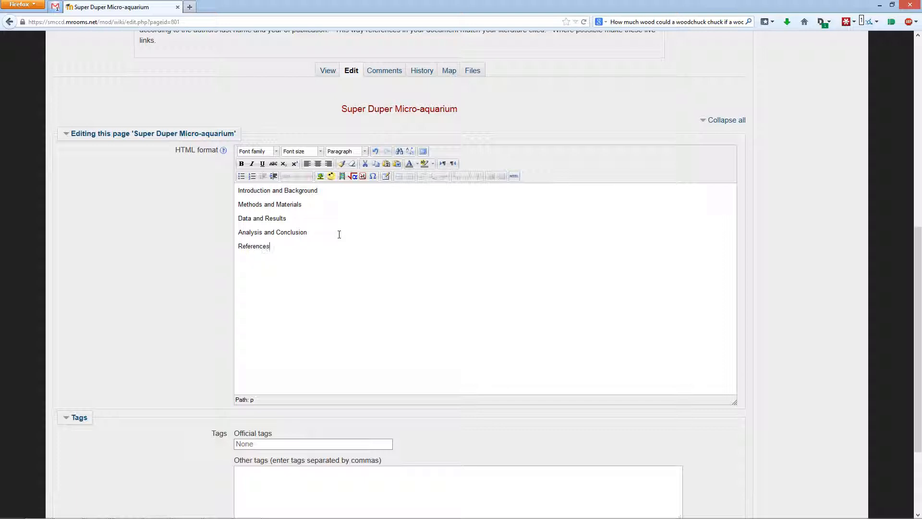
type(" and Citations")
Add the wiki link [[Super Introduction]] after Introduction and Background.
type("[[")
type("Super ")
type("Introduct")
type("ion]]")
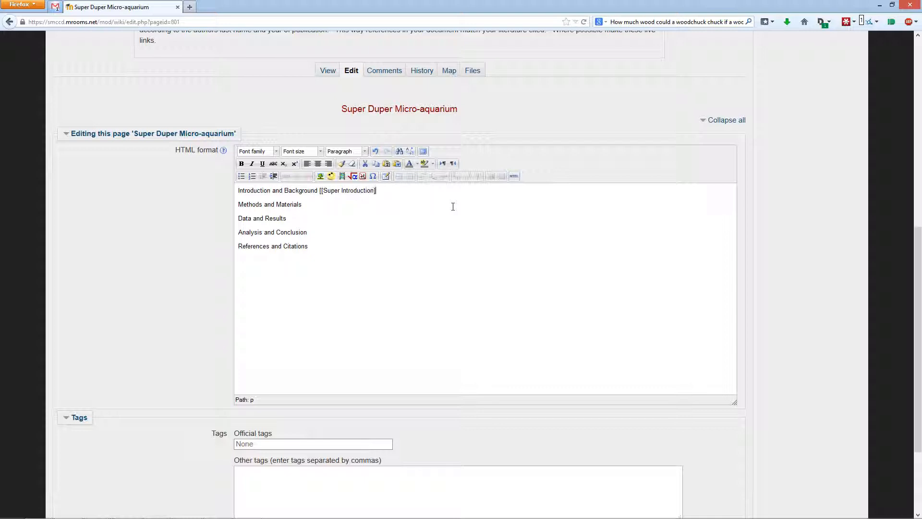
key("Return")
key("BackSpace")
Add the wiki link [[Super M&Ms]] after Methods and Materials.
type("[[")
type("Super Me")
type("thod")
key("BackSpace")
key("BackSpace")
key("BackSpace")
key("BackSpace")
key("BackSpace")
type("&Ms")
type("]]")
Add the wiki link [[Duper Data and Results]] after Data and Results.
type(" [[")
type("Dup")
type("t")
key("BackSpace")
type("er Data and Resul")
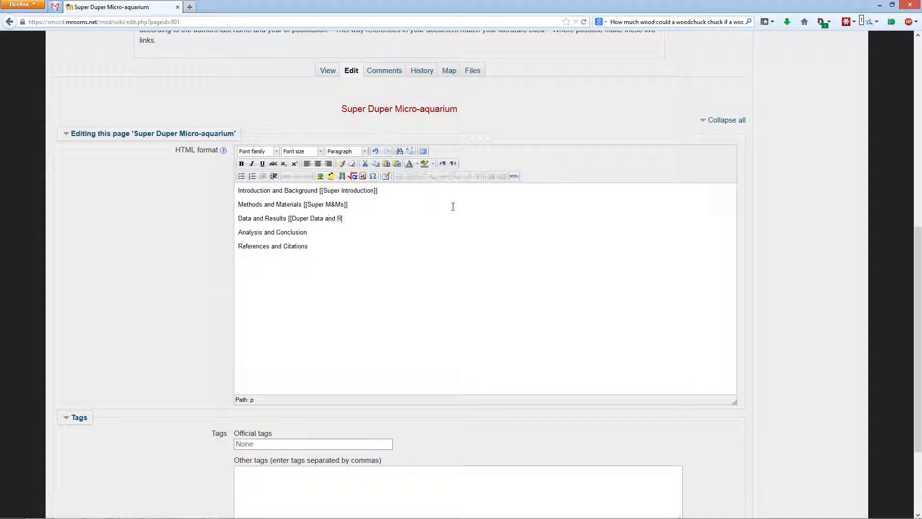
type("ts]] Analysis")
Add a wiki link named "Super Duper Conclusion and Analysis" after Analysis and Conclusion.
type(" and Conclusion ")
type("[[")
type("Su")
type("per Dube")
key("BackSpace")
key("BackSpace")
type("per Conclusi on and ")
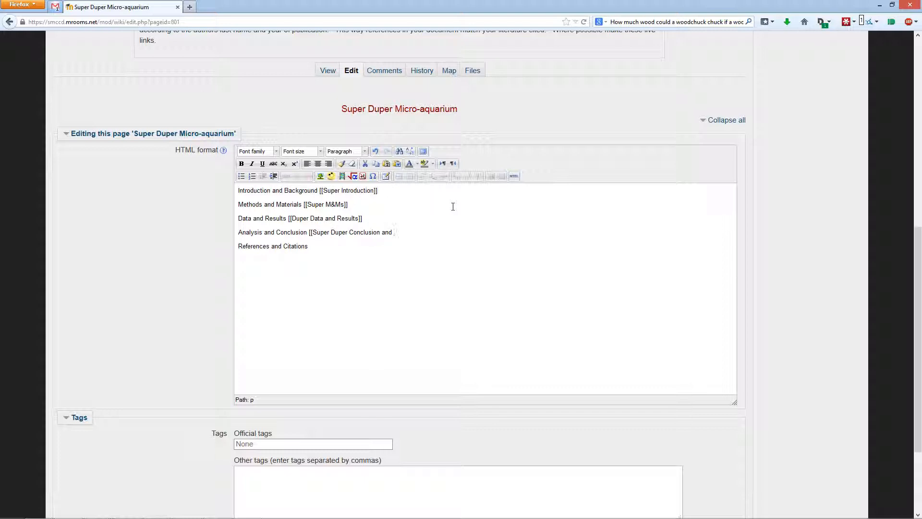
type("Analysis")
Add the wiki link [[Alright References]] after References and Citations and preview the page.
type("[")
type("[")
type("Alright RE")
key("BackSpace")
type("eferences]]")
scroll(199, 232, "down", 4)
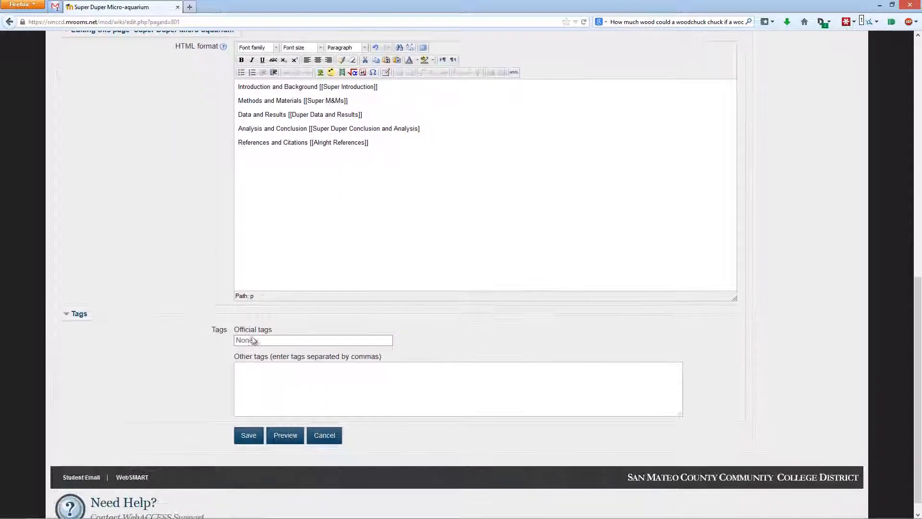
left_click(279, 431)
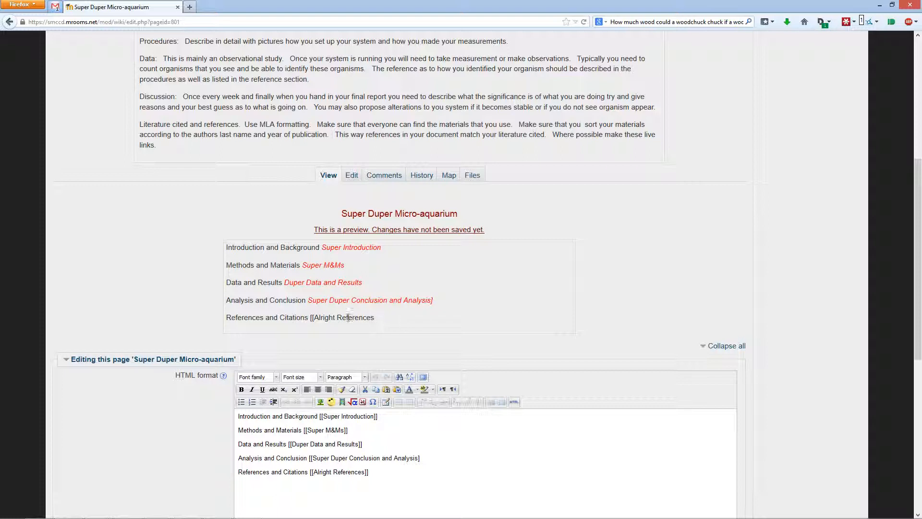
Check the bracketed links in the last two lines and add the missing closing bracket to the Analysis and Conclusion link.
scroll(346, 319, "down", 5)
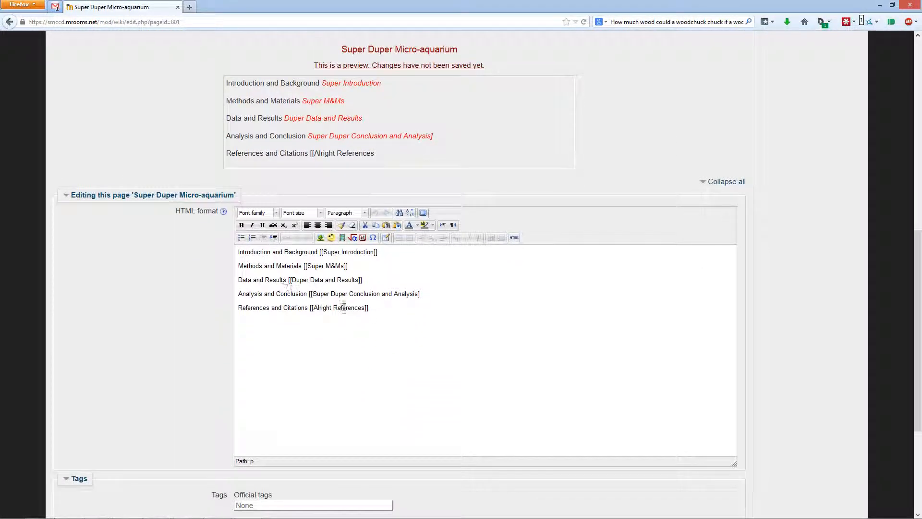
left_click_drag(369, 308, 313, 316)
left_click(314, 317)
mouse_move(310, 316)
left_mouse_down()
mouse_move(373, 313)
mouse_move(311, 312)
left_mouse_up()
left_click(383, 309)
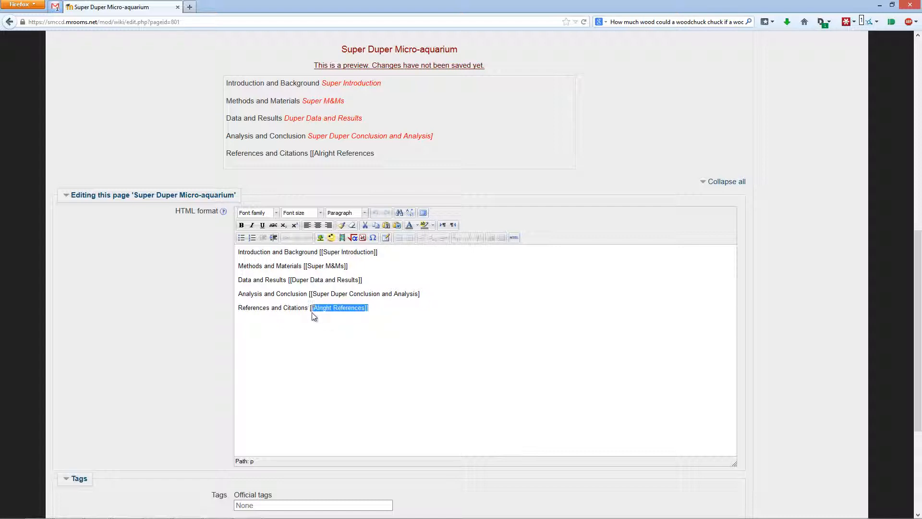
left_click(372, 318)
left_click_drag(241, 297, 433, 297)
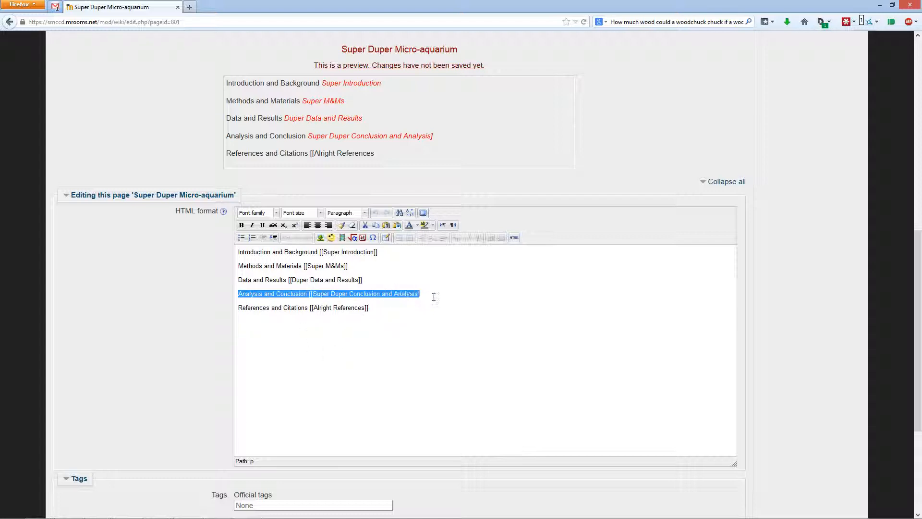
left_click(431, 296)
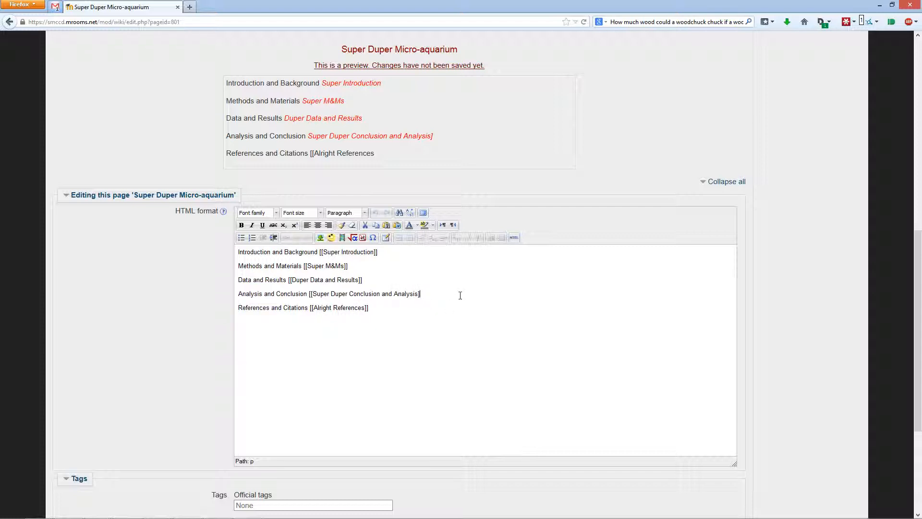
Preview the corrected section links and save the Super Duper Micro-aquarium page.
scroll(451, 256, "down", 4)
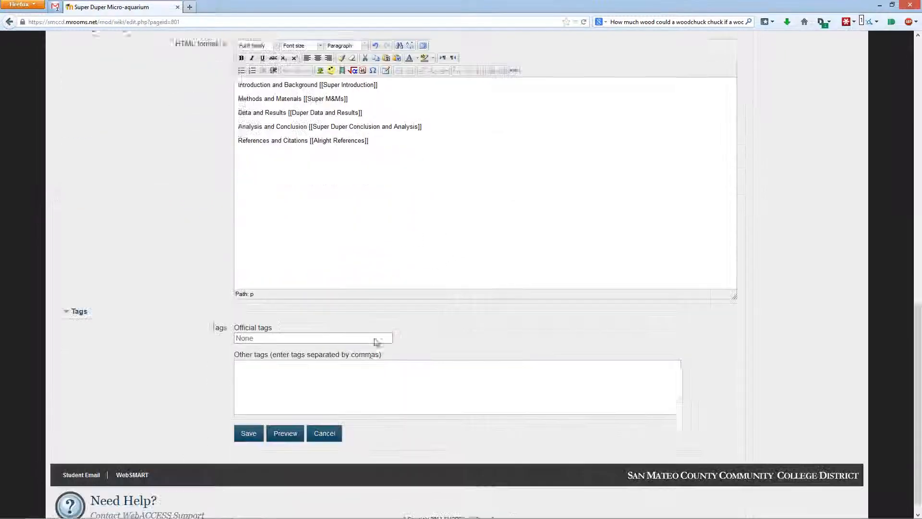
left_click(293, 420)
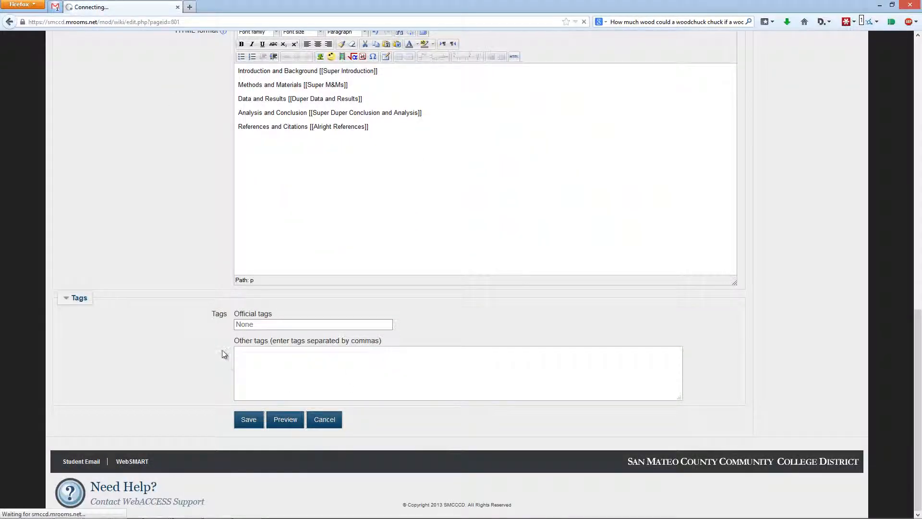
scroll(221, 345, "down", 5)
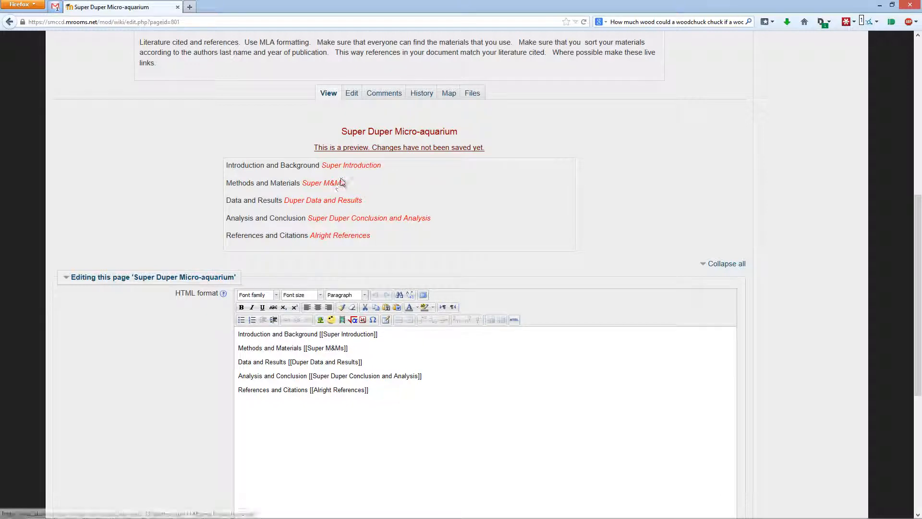
scroll(338, 245, "down", 5)
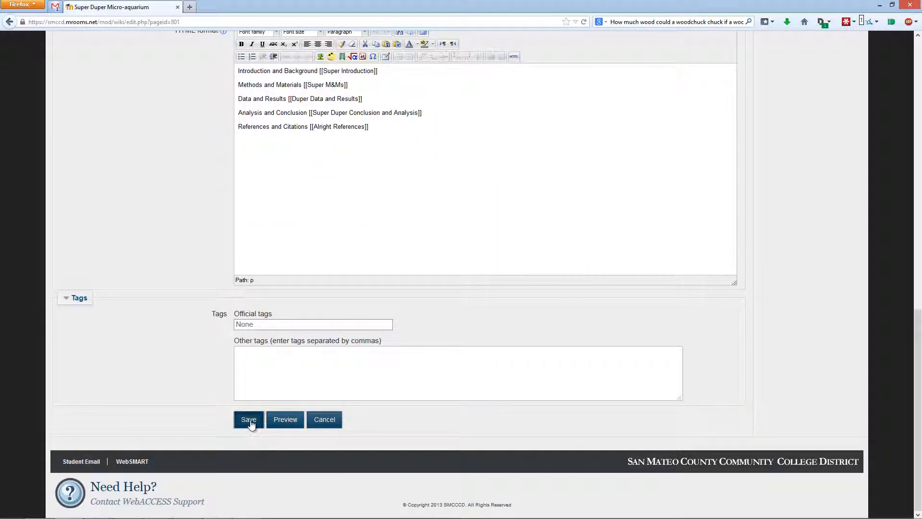
left_click(249, 421)
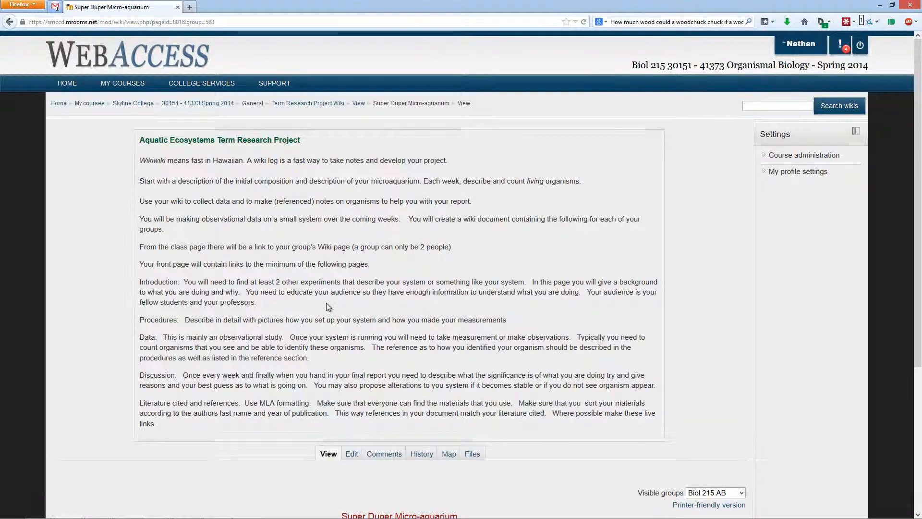
Open the saved Super Duper Micro-aquarium page for editing again and preview it with its section links.
scroll(326, 300, "down", 3)
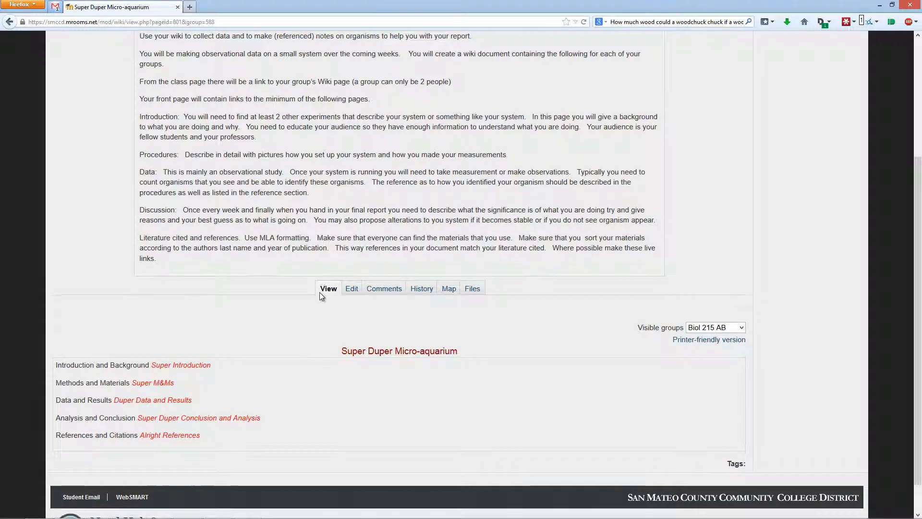
scroll(320, 293, "down", 1)
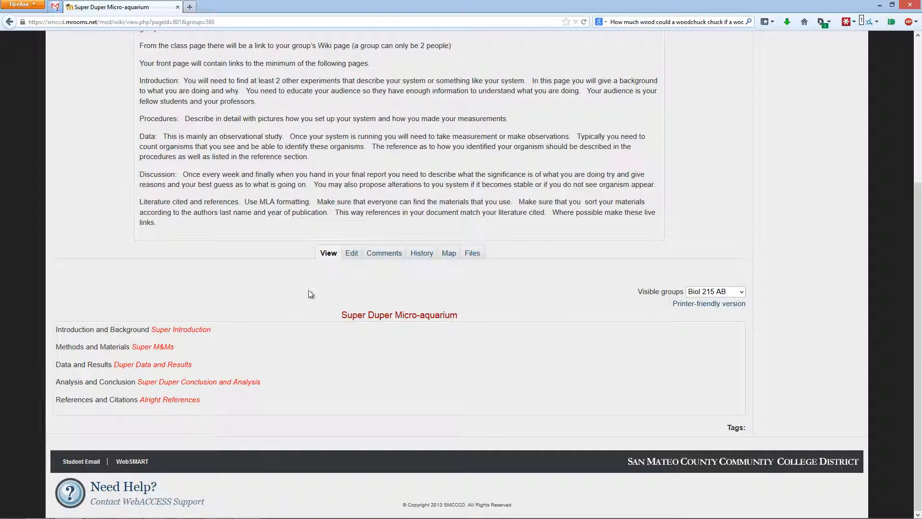
left_click(354, 255)
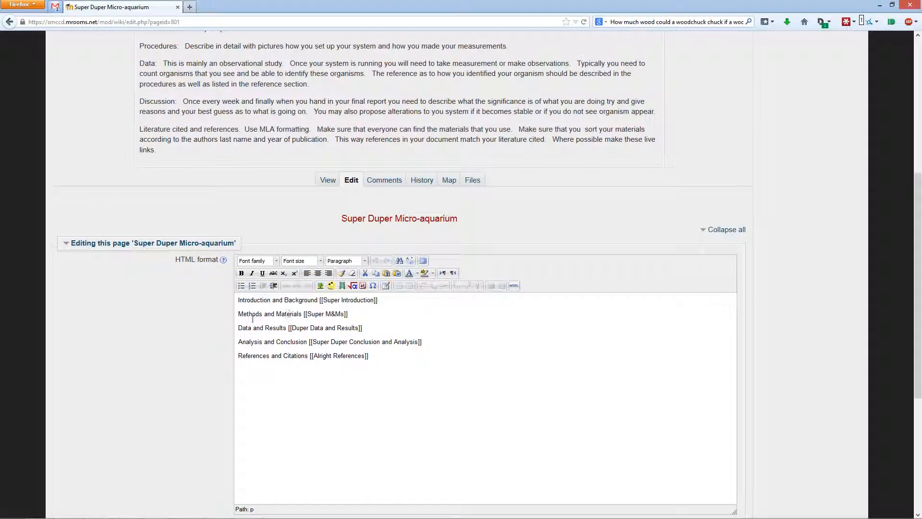
left_click_drag(238, 300, 308, 301)
scroll(424, 316, "down", 4)
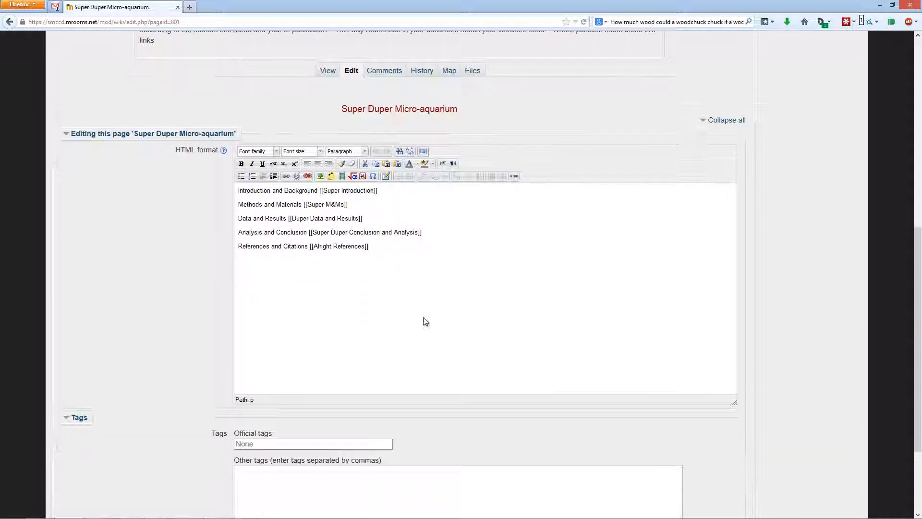
scroll(425, 322, "down", 4)
left_click(286, 419)
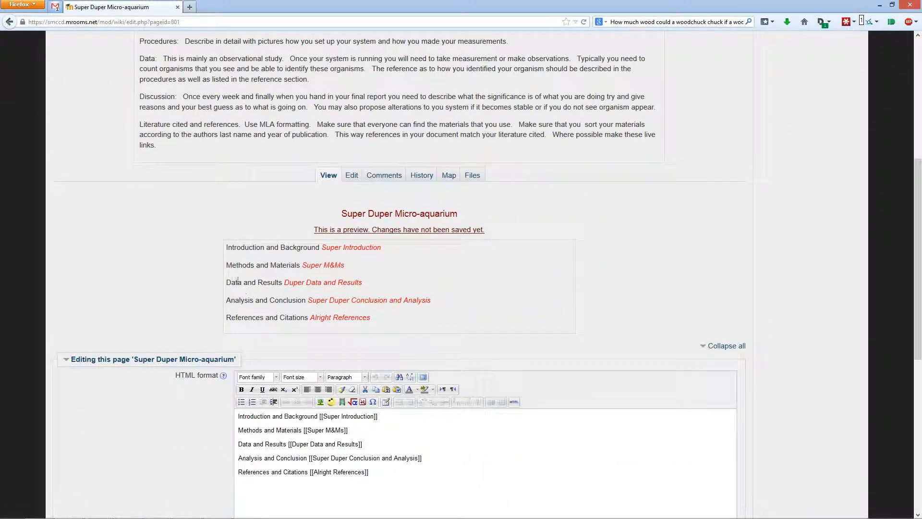
Insert an empty line above Introduction and Background and look through the available font families and font sizes.
scroll(374, 315, "down", 4)
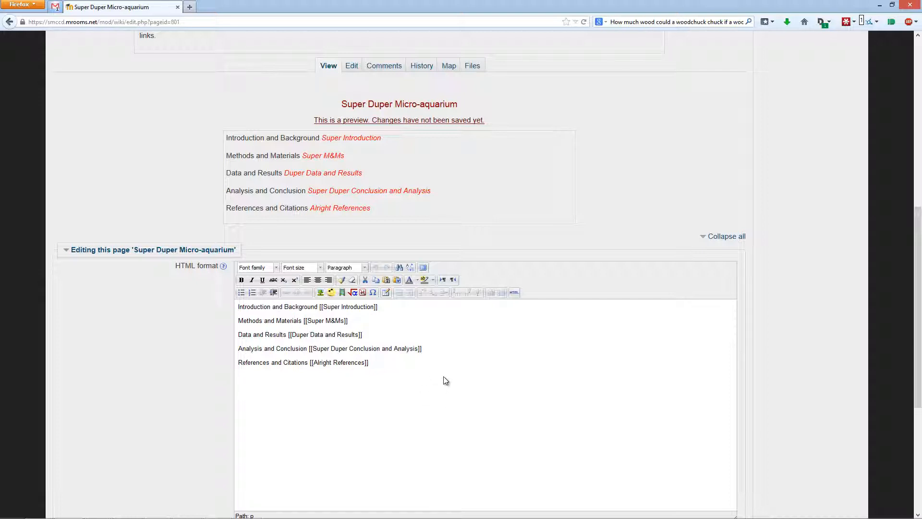
key("Return")
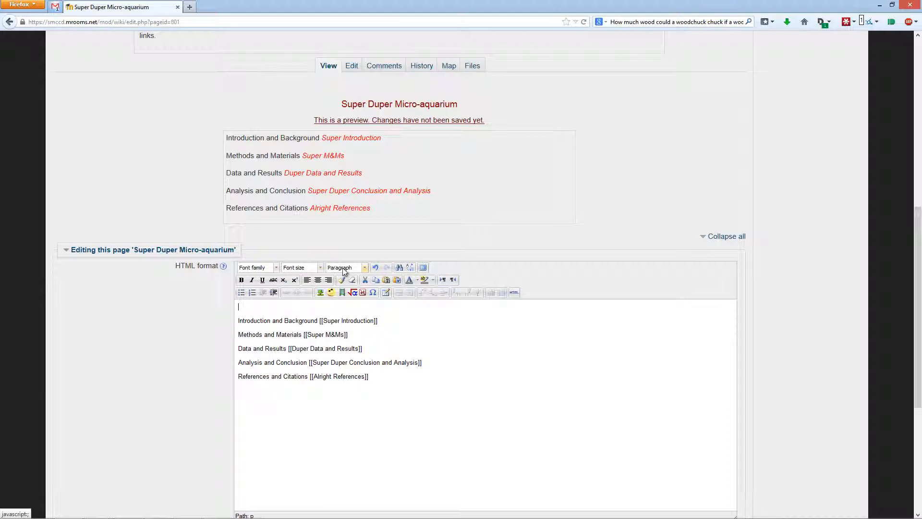
left_click(277, 268)
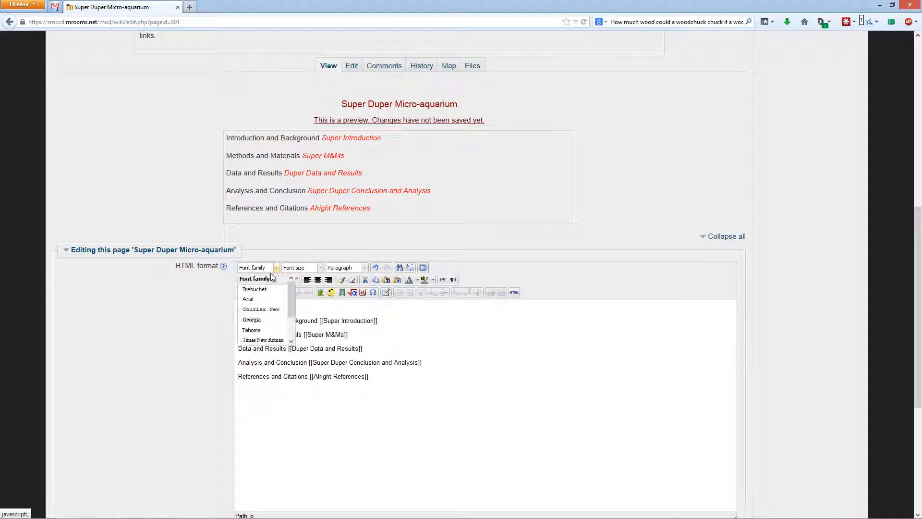
left_click_drag(289, 291, 300, 306)
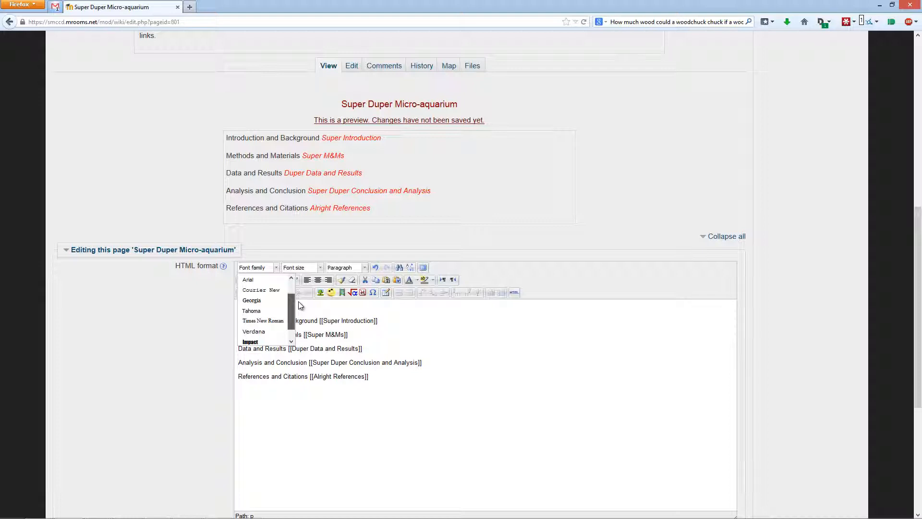
mouse_move(299, 302)
left_mouse_down()
mouse_move(291, 309)
mouse_move(300, 300)
left_mouse_up()
left_click(301, 304)
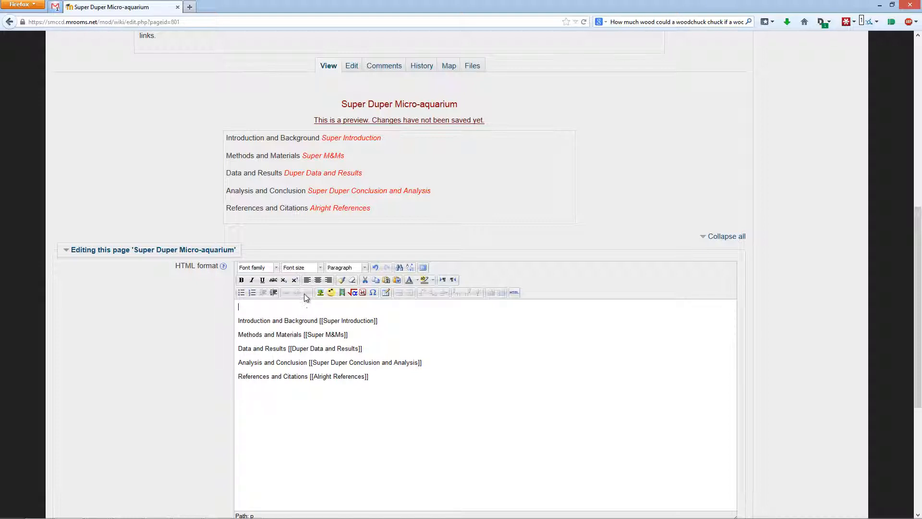
left_click(320, 268)
left_click_drag(351, 296, 350, 334)
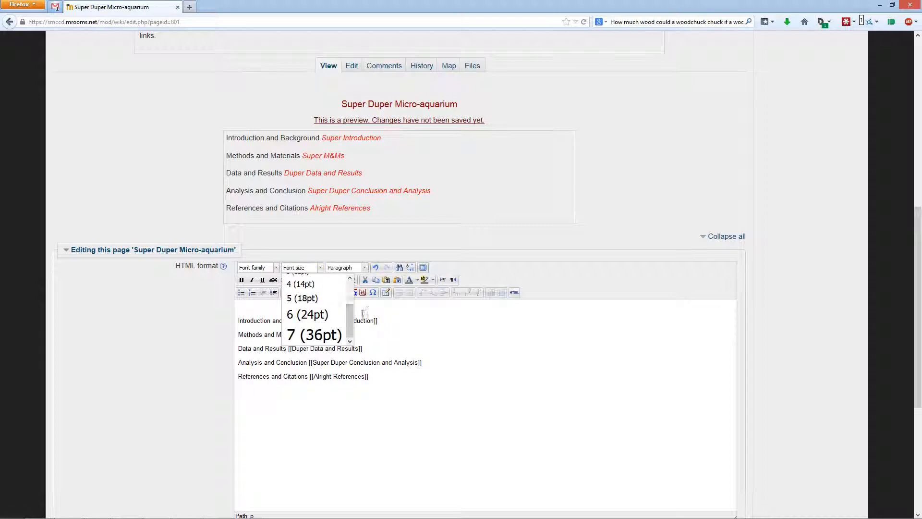
left_click(365, 312)
Look through the available paragraph formats and apply Heading 1 to the empty line above Introduction and Background.
left_click(357, 270)
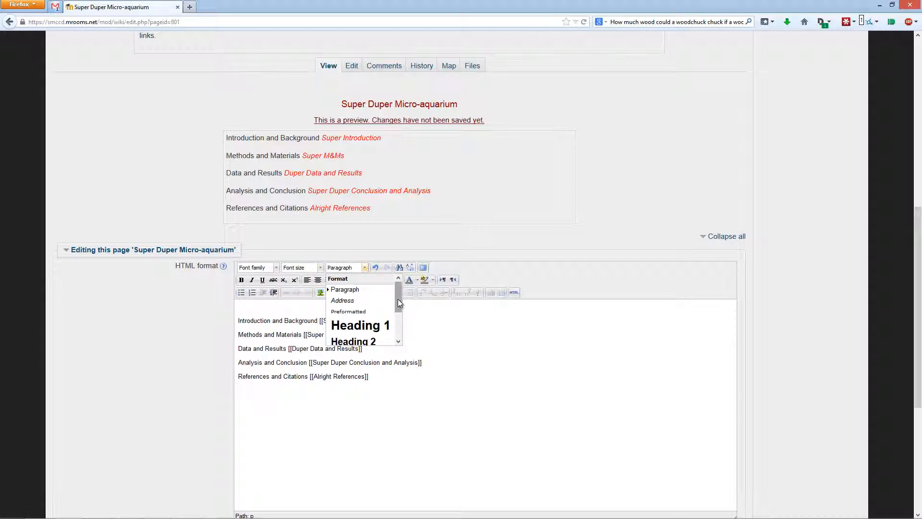
left_click_drag(397, 298, 403, 327)
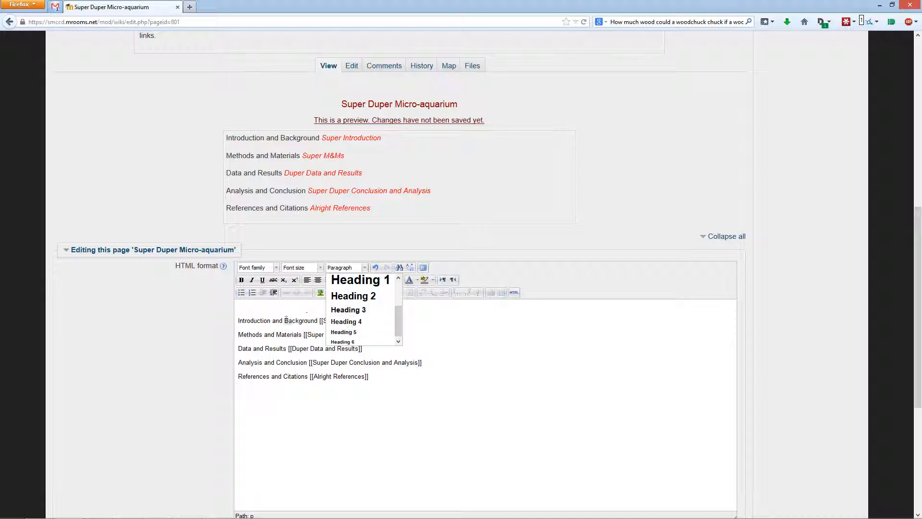
scroll(402, 311, "up", 1)
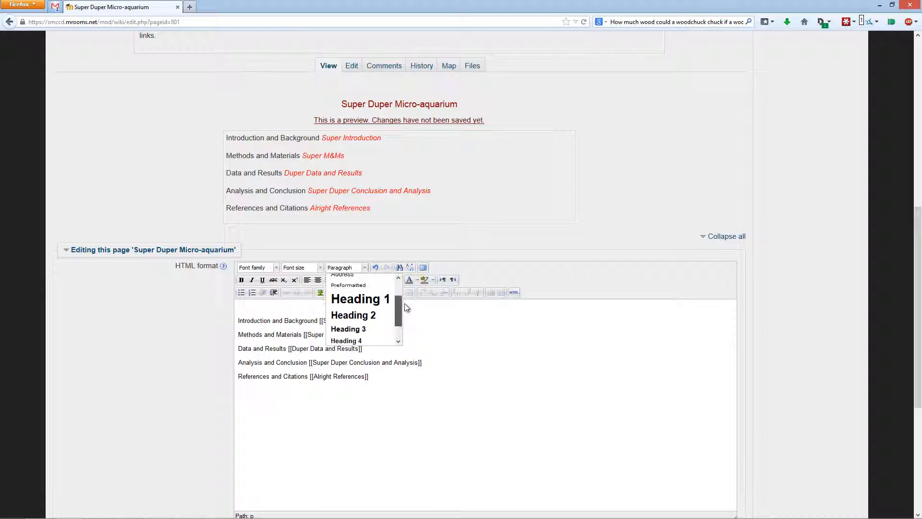
left_click_drag(405, 304, 398, 291)
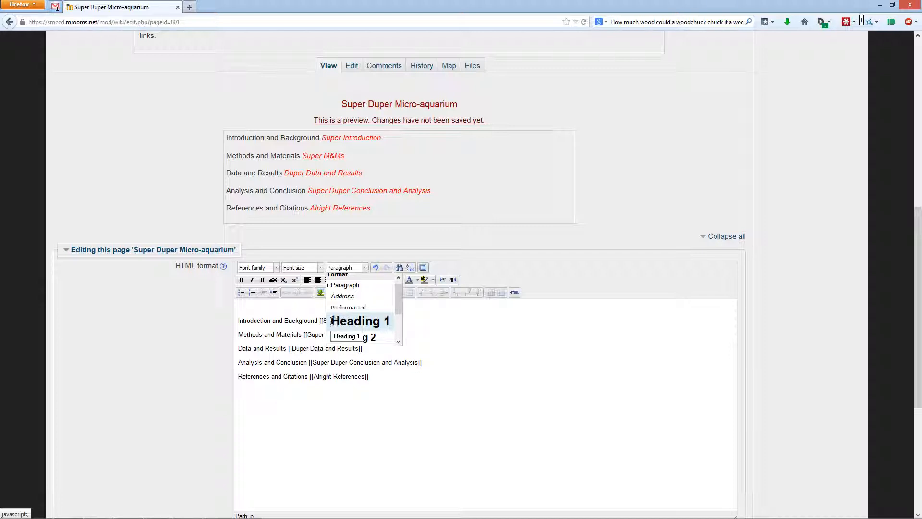
left_click(333, 325)
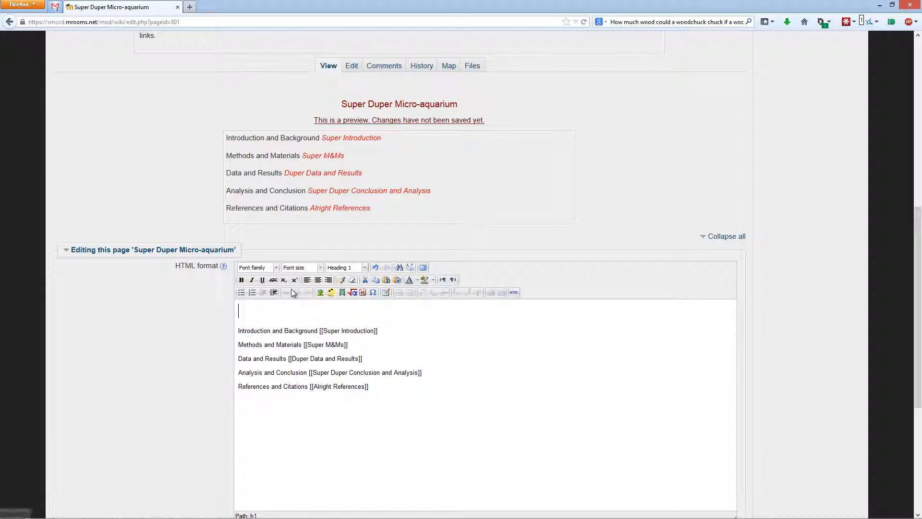
Enter "Welcome to the Super, Duper, Micro-Aquarium page!" as the title above the section links.
type("Wel")
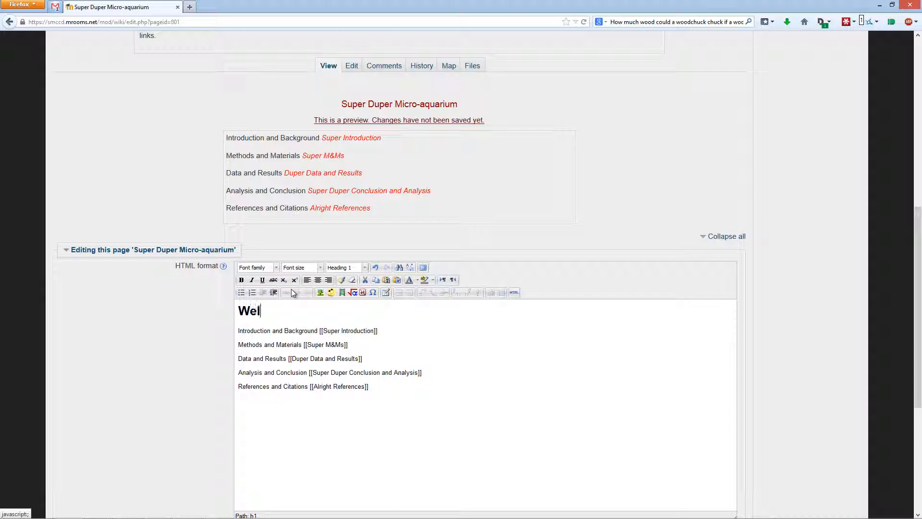
type("come to the Super")
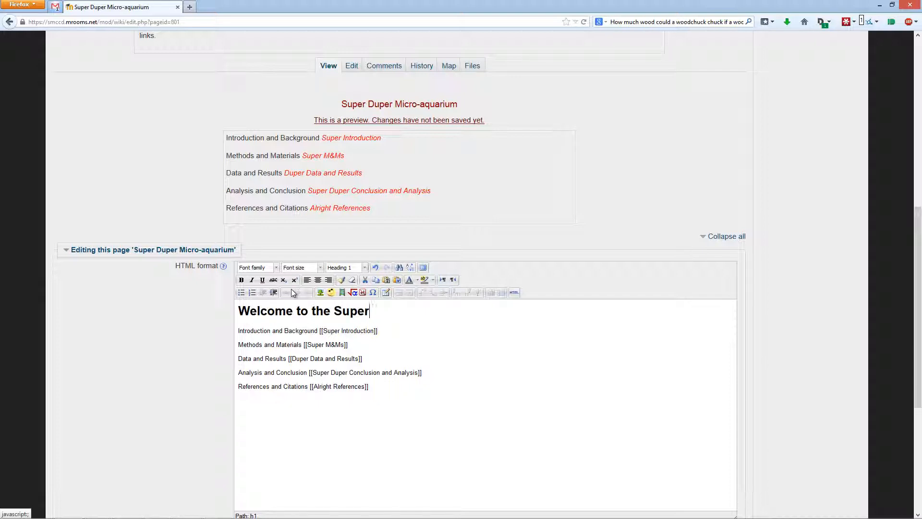
type(", Duper, Micro")
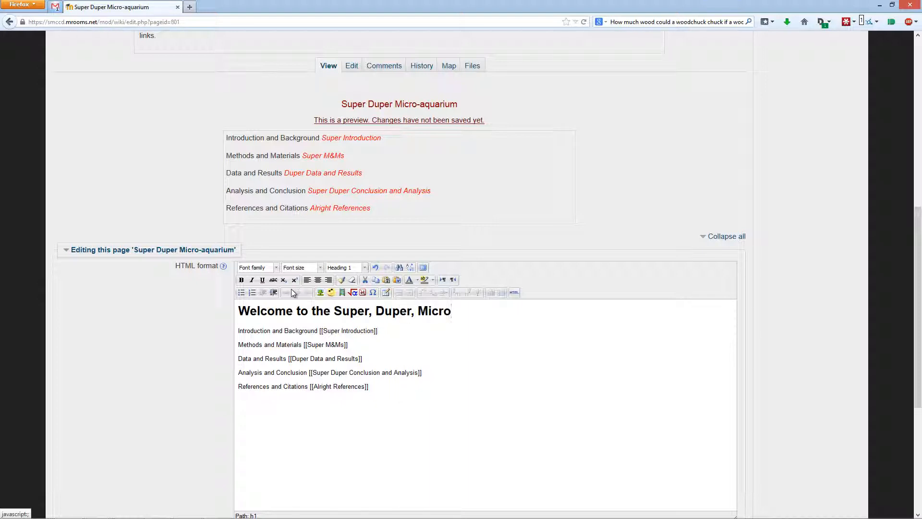
type(" A")
key("BackSpace")
key("BackSpace")
type("-Ac")
key("BackSpace")
type("quarium page!")
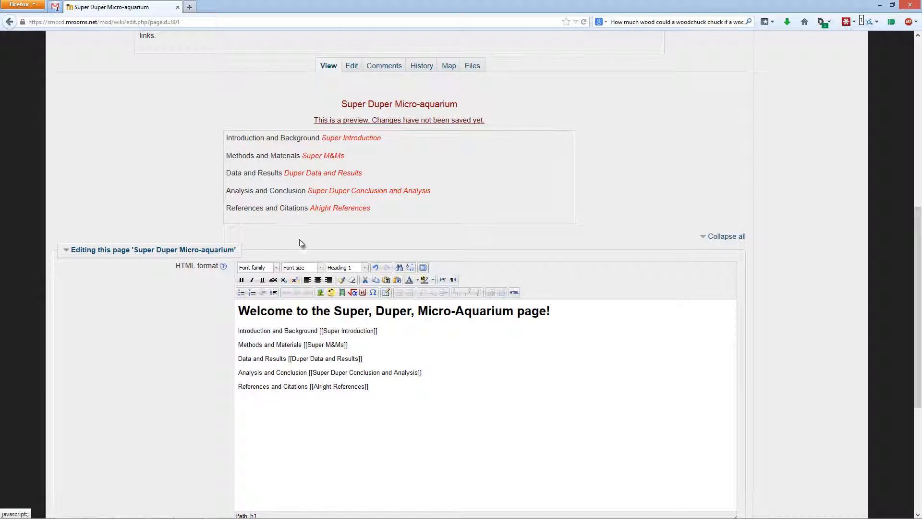
Centre the welcome title and preview the page.
left_click_drag(560, 311, 532, 311)
left_click_drag(439, 319, 239, 312)
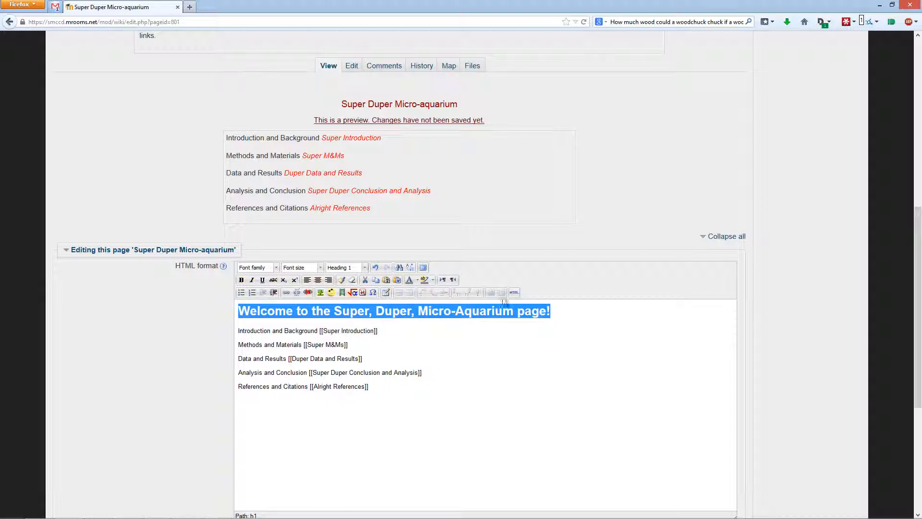
left_click(319, 284)
left_click(499, 344)
scroll(473, 349, "down", 5)
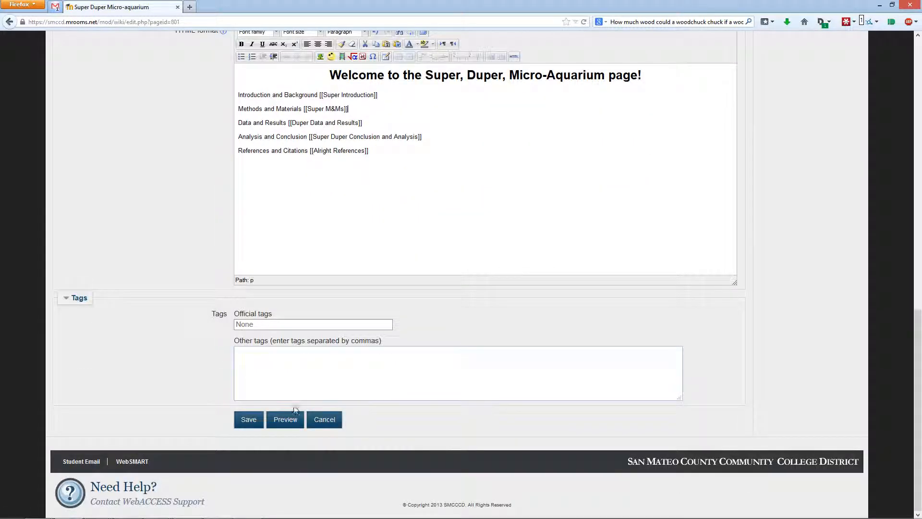
left_click(294, 417)
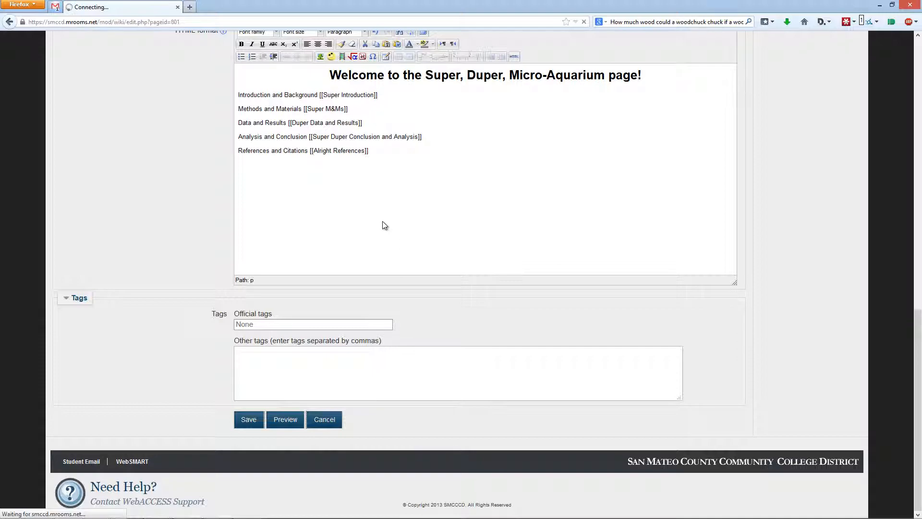
scroll(379, 226, "down", 10)
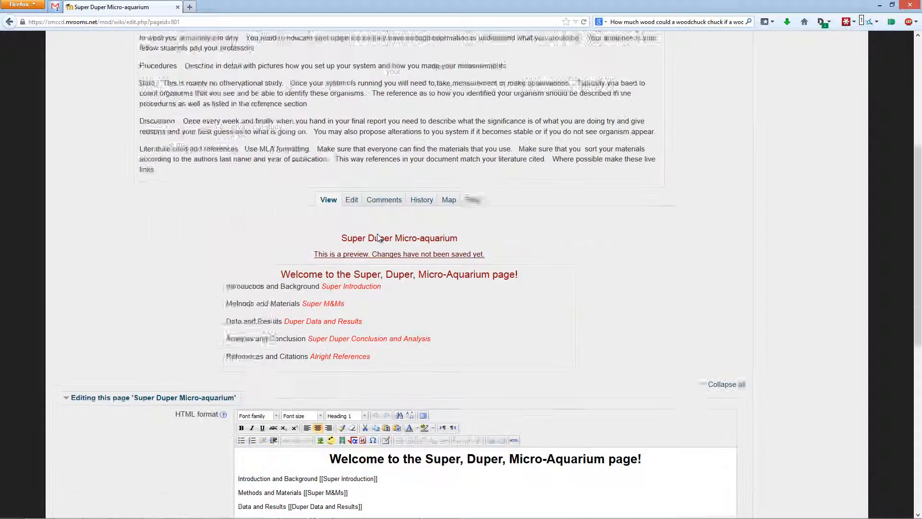
Compare the previewed welcome title with the editor text and set the title's format to Paragraph.
left_click_drag(282, 141, 531, 150)
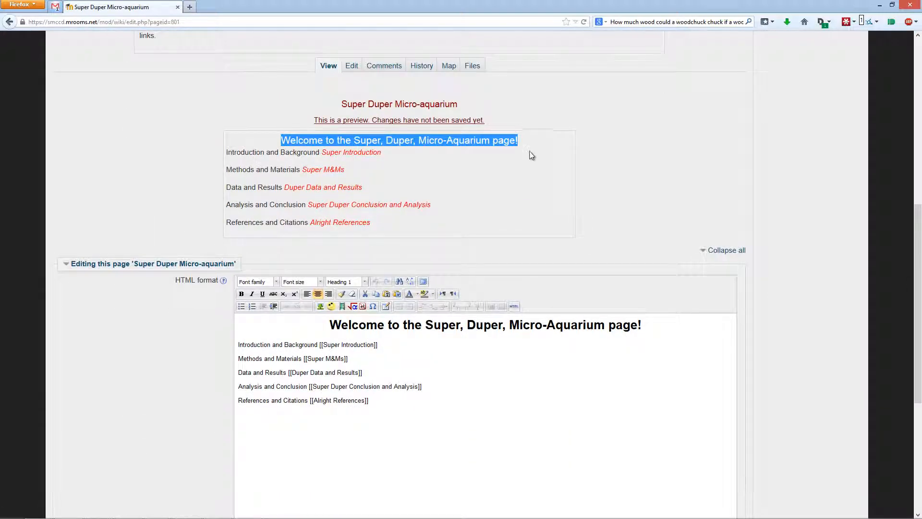
left_click(526, 160)
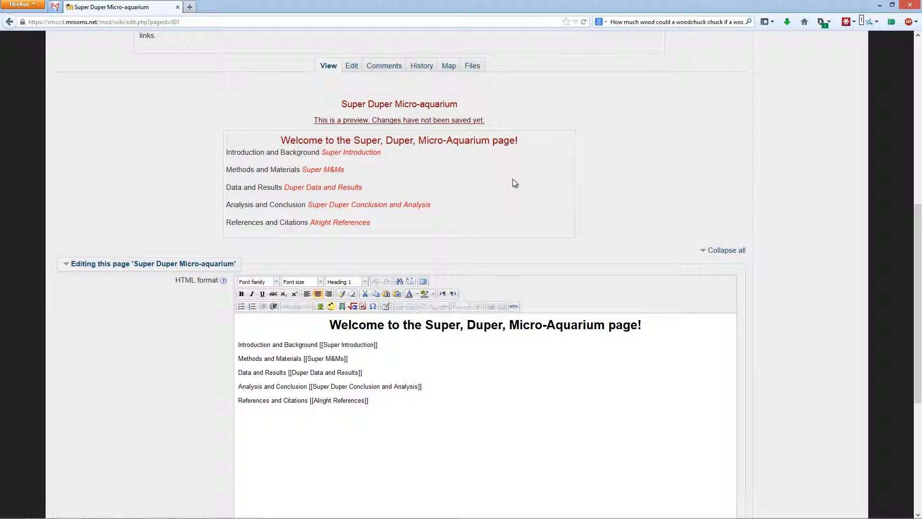
mouse_move(281, 152)
left_mouse_down()
mouse_move(484, 151)
mouse_move(280, 140)
mouse_move(290, 140)
left_mouse_up()
left_click(485, 152)
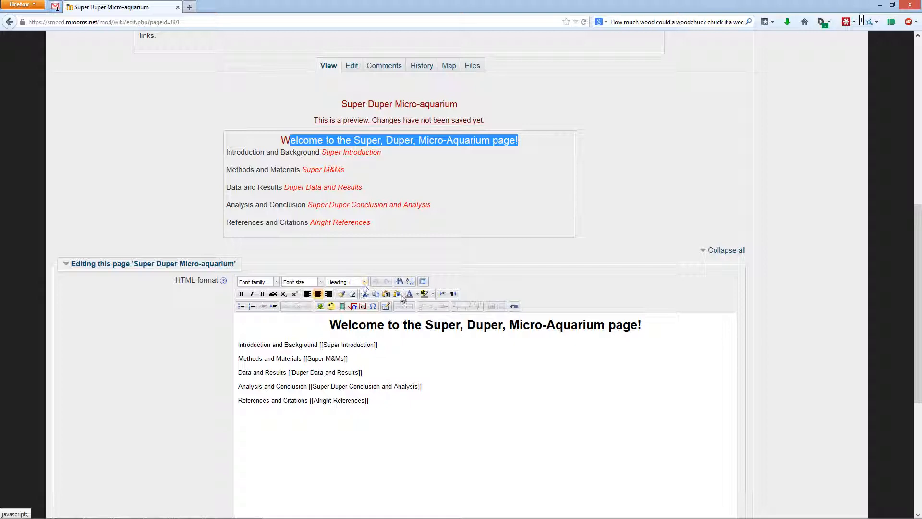
left_click(493, 324)
left_click(632, 321)
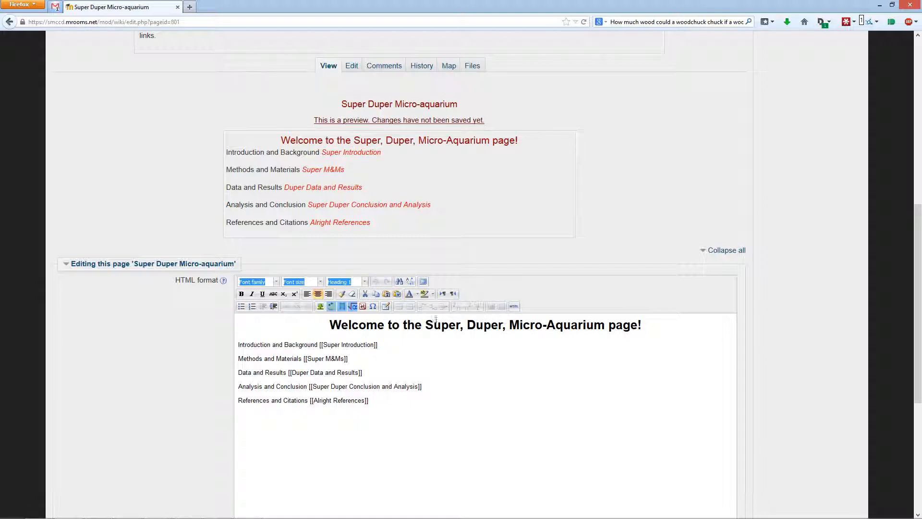
left_click_drag(330, 325, 686, 323)
left_click(565, 327)
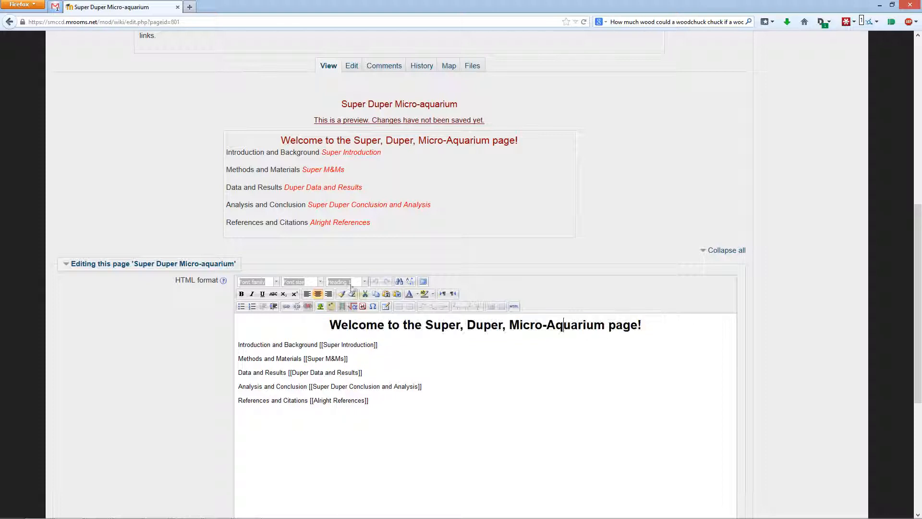
left_click(365, 282)
scroll(527, 309, "up", 2)
scroll(527, 309, "down", 2)
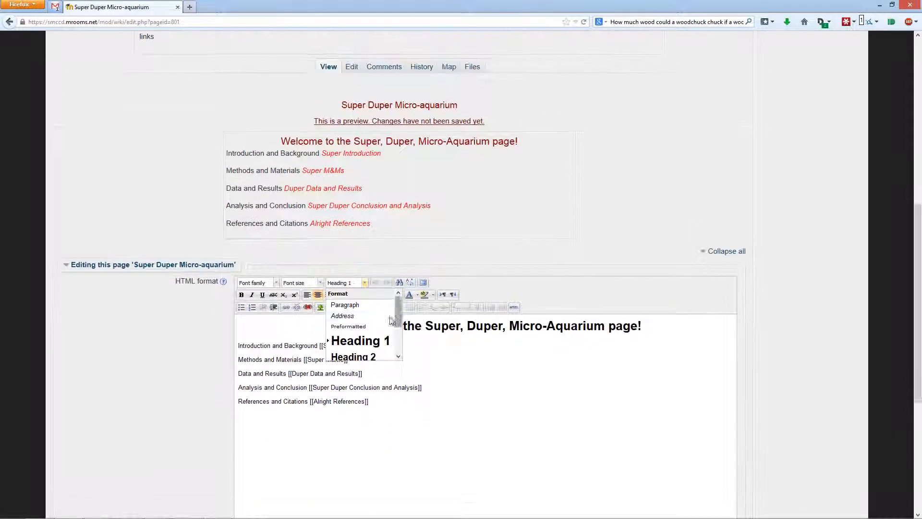
left_click(345, 304)
Make the welcome title bold without underlining and set its font size to 7 (36pt).
left_click_drag(559, 321, 412, 320)
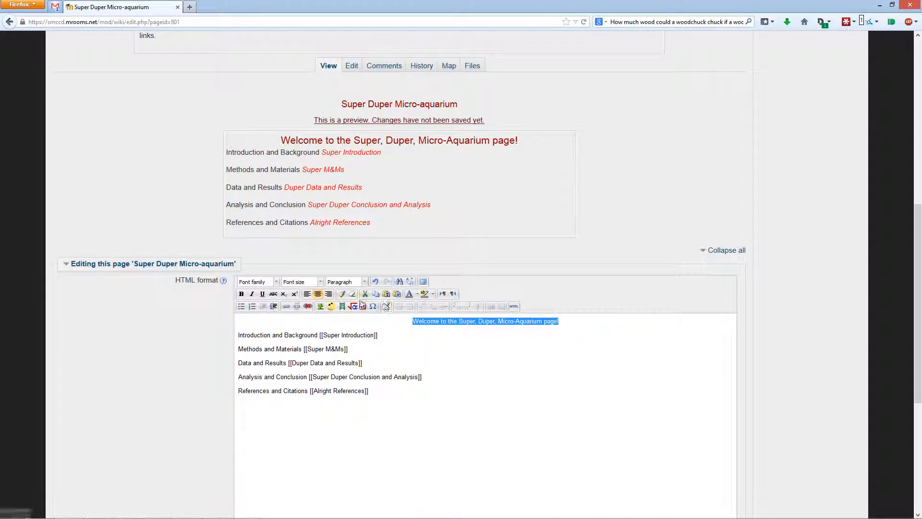
left_click(242, 294)
left_click(315, 281)
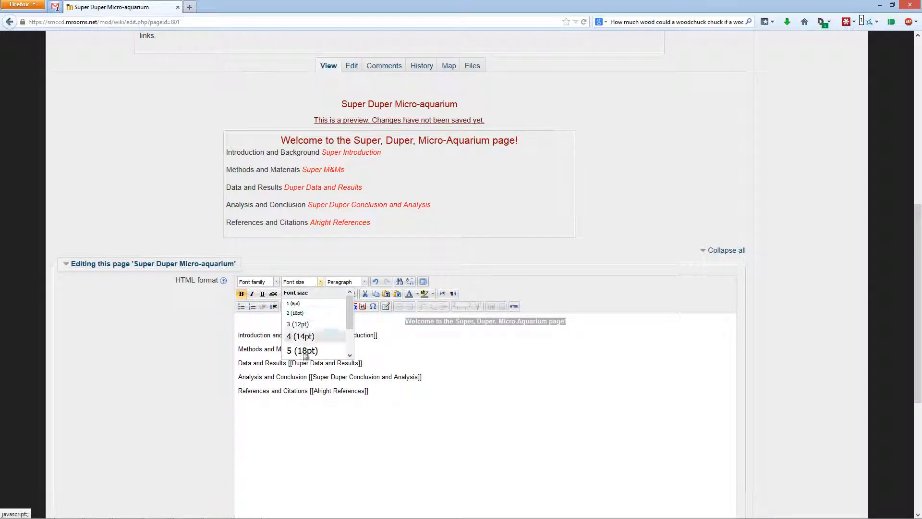
scroll(317, 345, "down", 2)
left_click(316, 350)
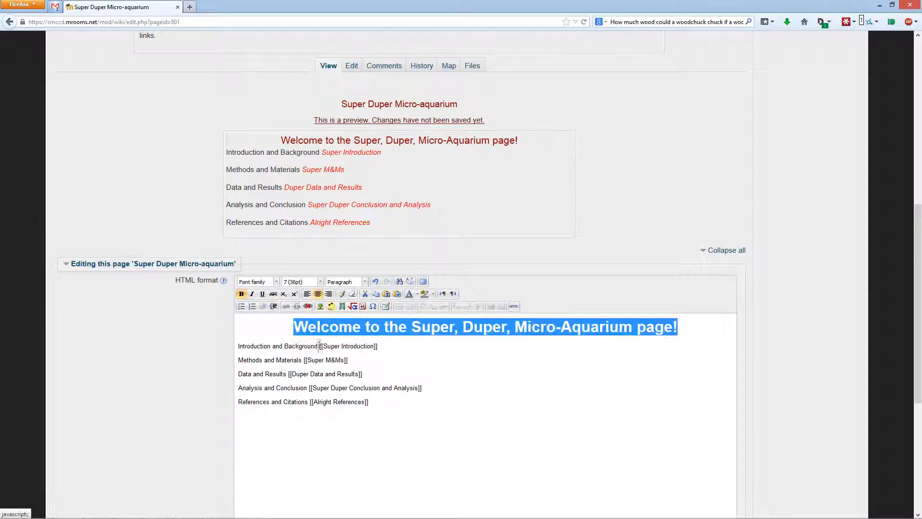
left_click(263, 294)
left_click(263, 294)
Colour the welcome title dark green and preview the page.
left_click(416, 294)
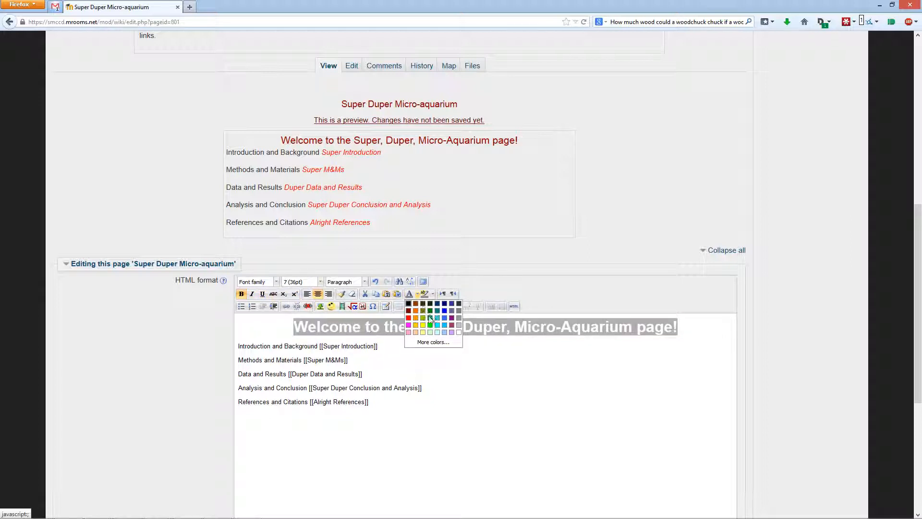
left_click(429, 314)
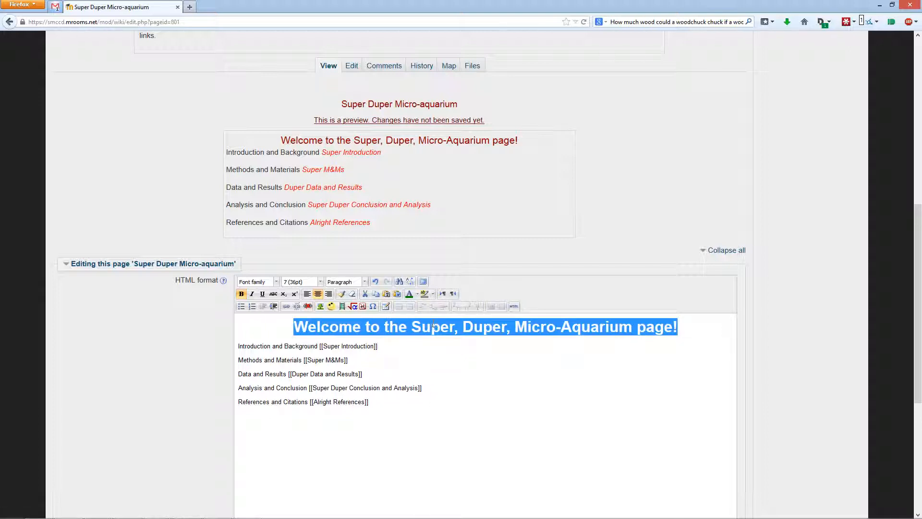
left_click(490, 375)
left_click_drag(291, 328, 691, 331)
left_click(678, 346)
scroll(511, 403, "down", 5)
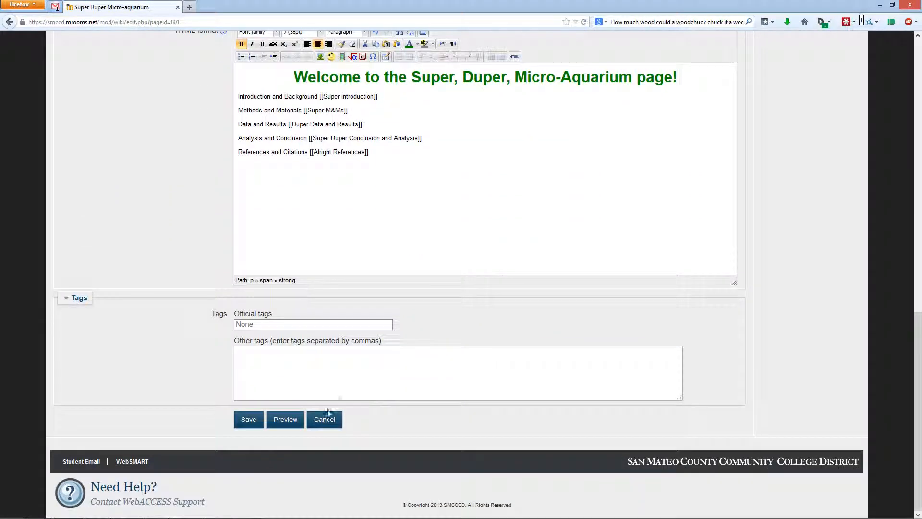
left_click(293, 425)
scroll(467, 373, "down", 6)
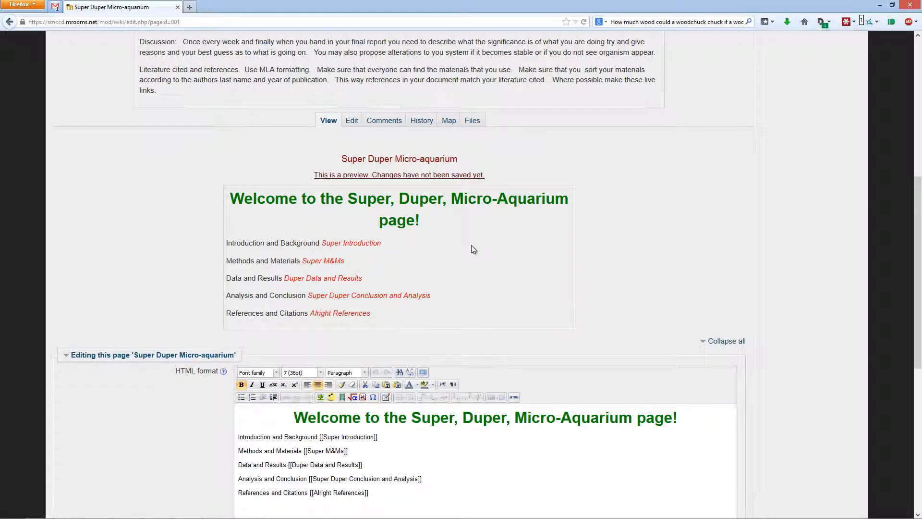
Reduce the welcome title's font size to 6 (24pt) and preview the page again.
left_click_drag(700, 421, 286, 399)
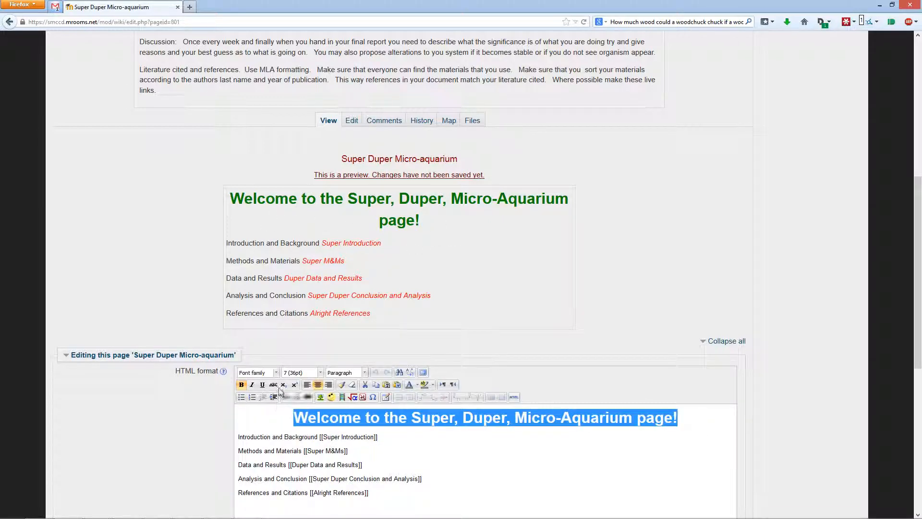
left_click(304, 373)
scroll(303, 417, "down", 3)
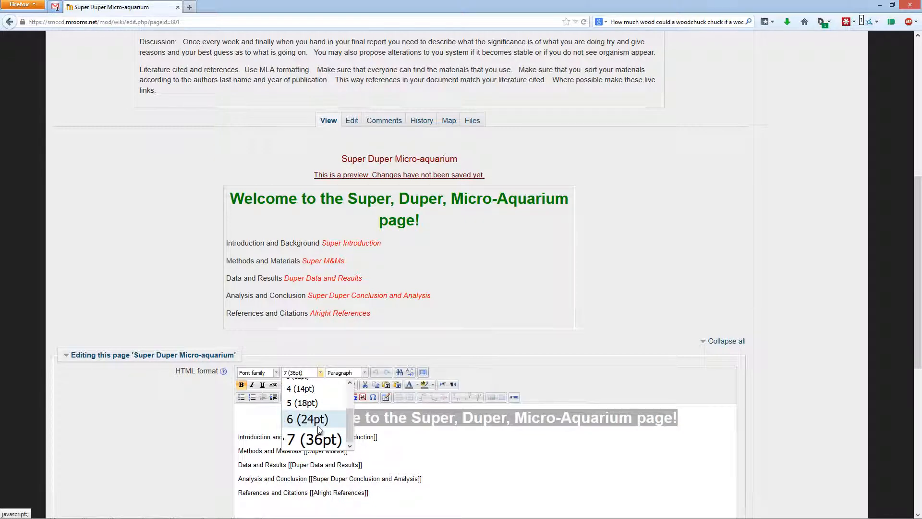
left_click(300, 418)
scroll(443, 328, "down", 1)
scroll(443, 328, "down", 6)
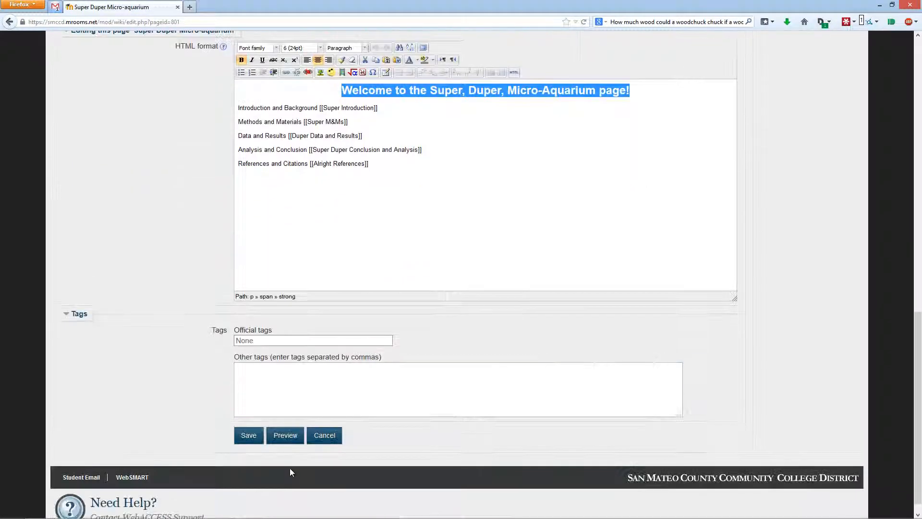
left_click(287, 431)
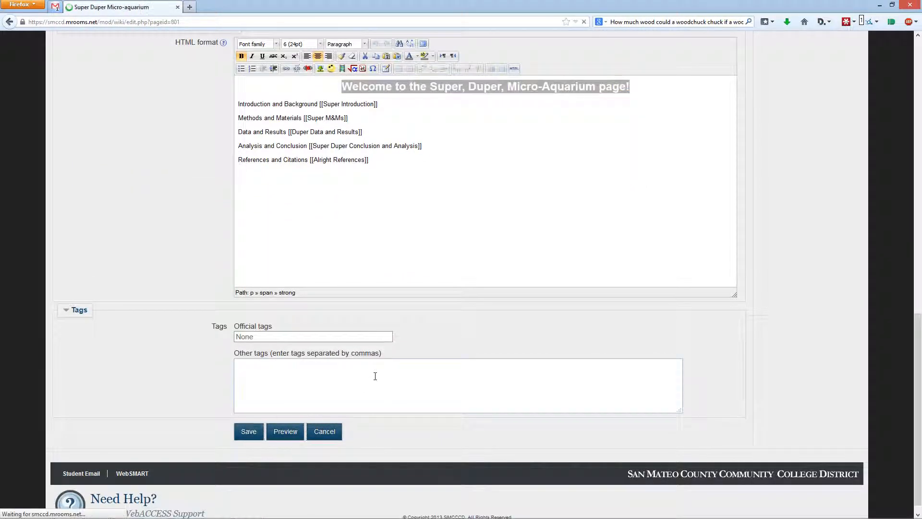
scroll(376, 379, "down", 4)
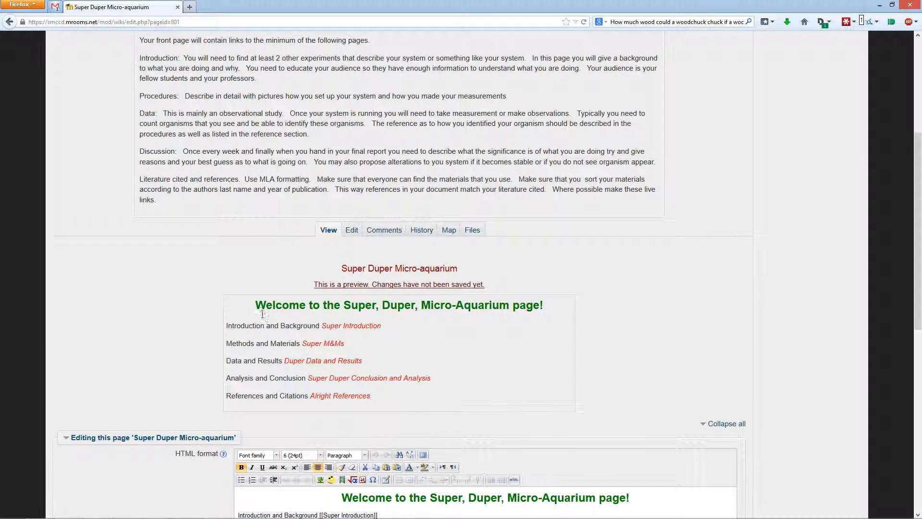
scroll(376, 380, "down", 3)
left_click_drag(238, 351, 319, 352)
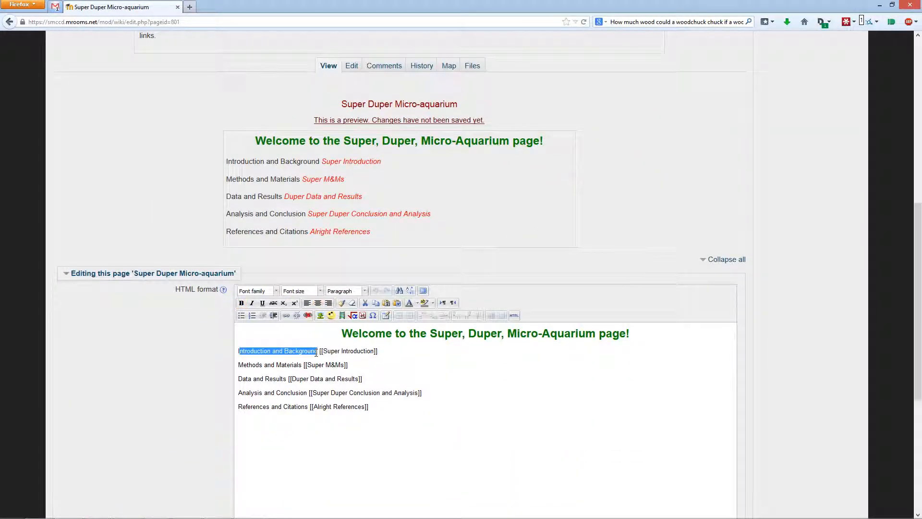
left_click(240, 352)
left_click_drag(239, 352, 320, 350)
left_click_drag(382, 407, 238, 351)
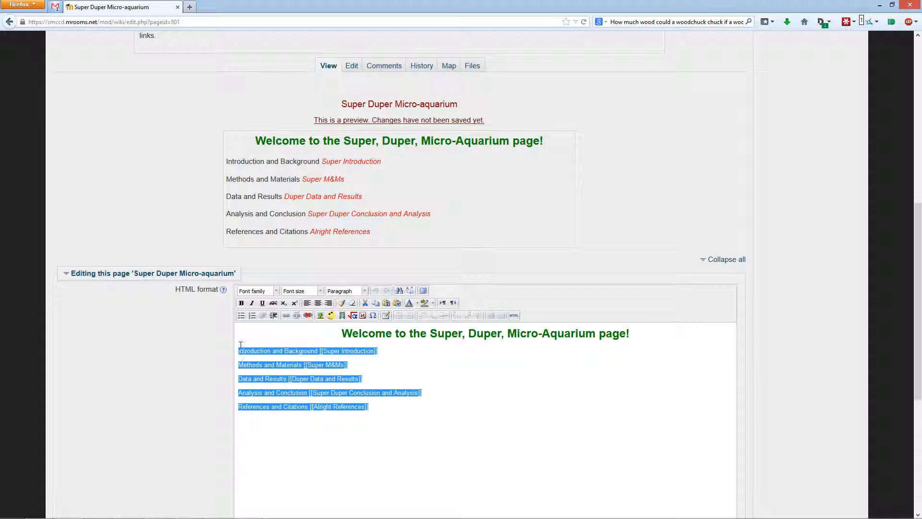
left_click(257, 350)
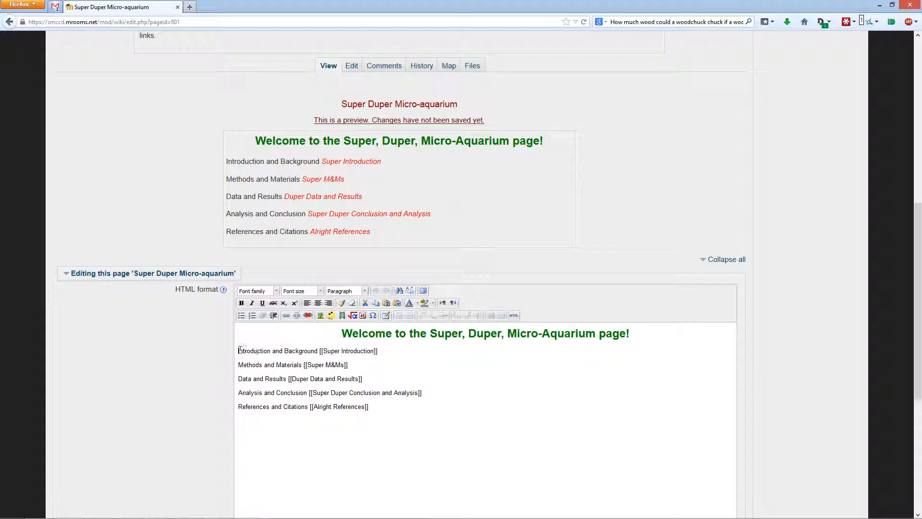
left_click_drag(239, 350, 376, 353)
left_click(440, 354)
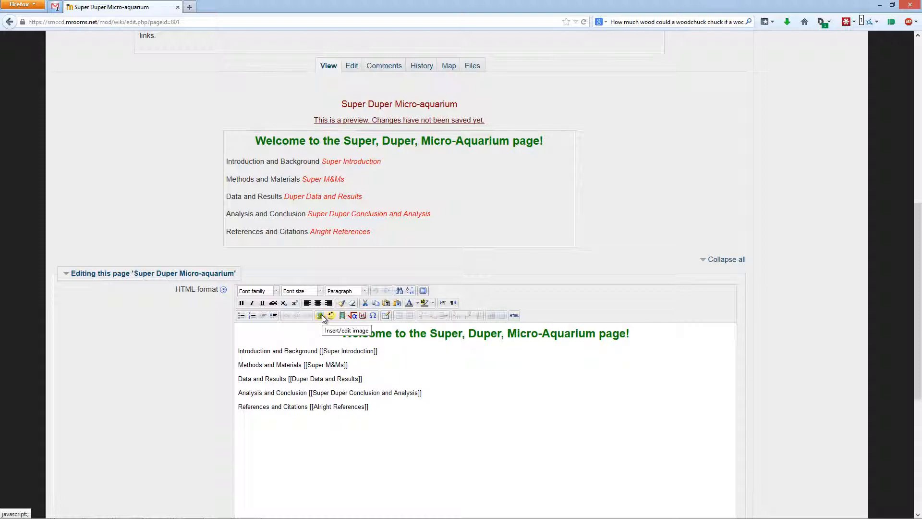
Examine the HTML source of the Super Duper Micro-aquarium page beside the formatted text and close it without changes.
left_click(460, 426)
scroll(460, 424, "down", 4)
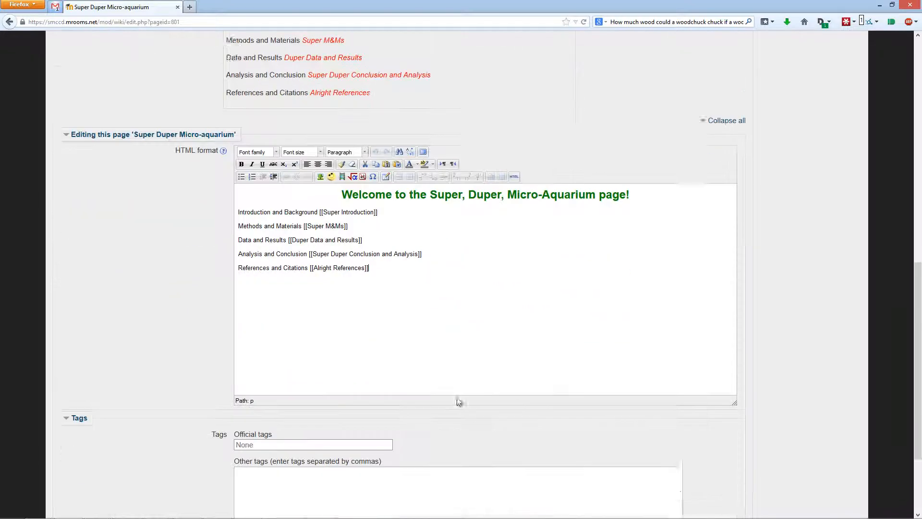
scroll(434, 363, "up", 2)
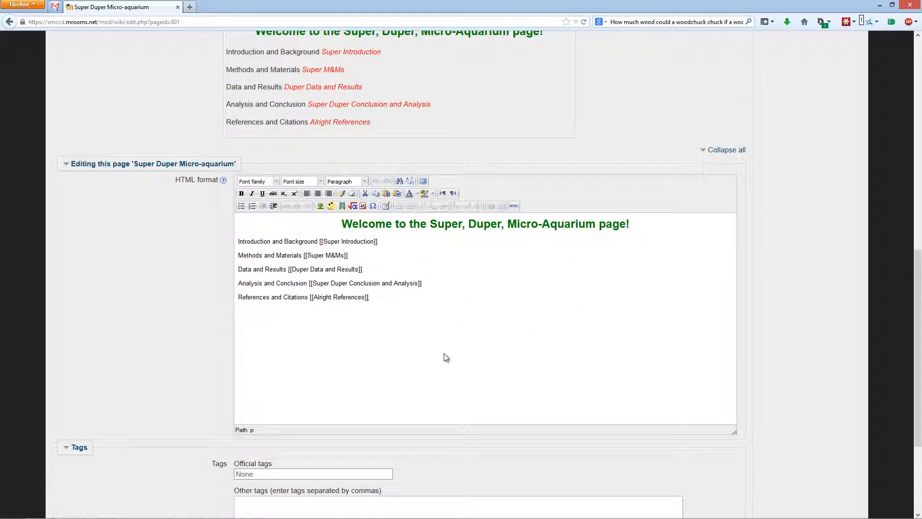
left_click(514, 206)
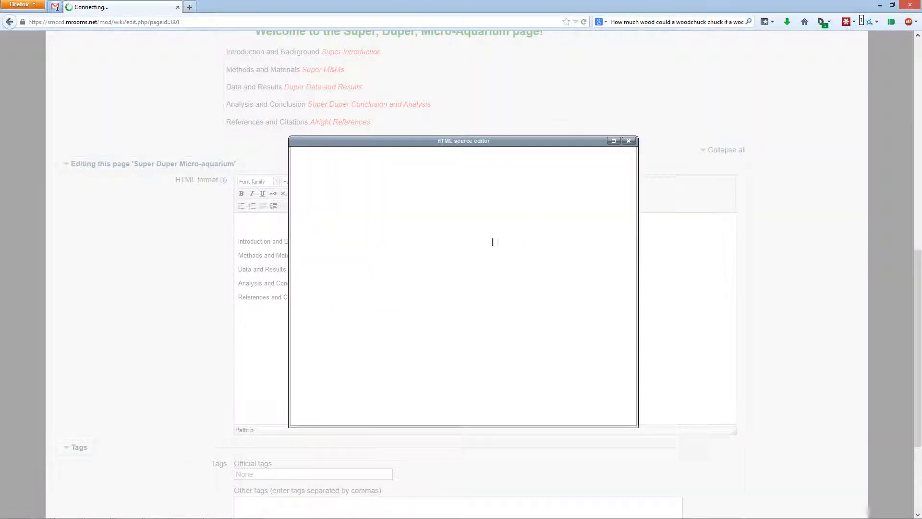
left_click_drag(416, 183, 302, 157)
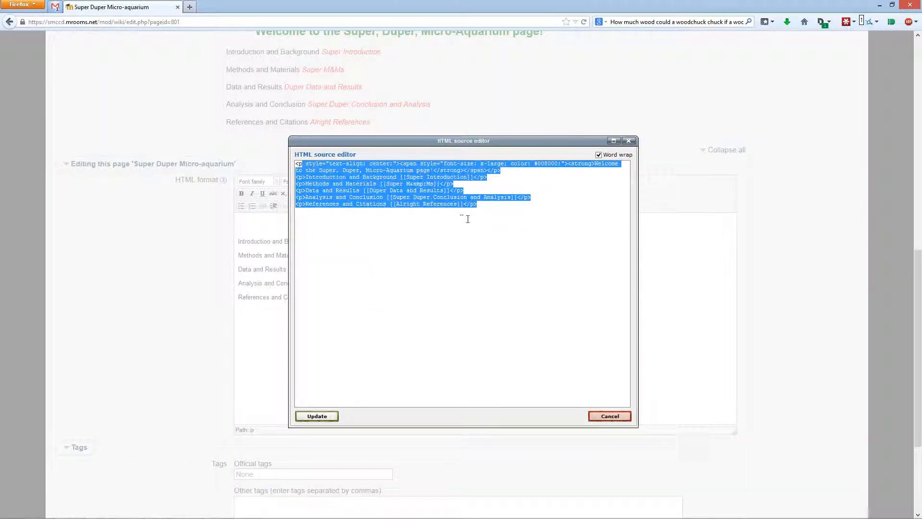
left_click(496, 222)
left_click_drag(508, 216, 235, 151)
left_click(506, 222)
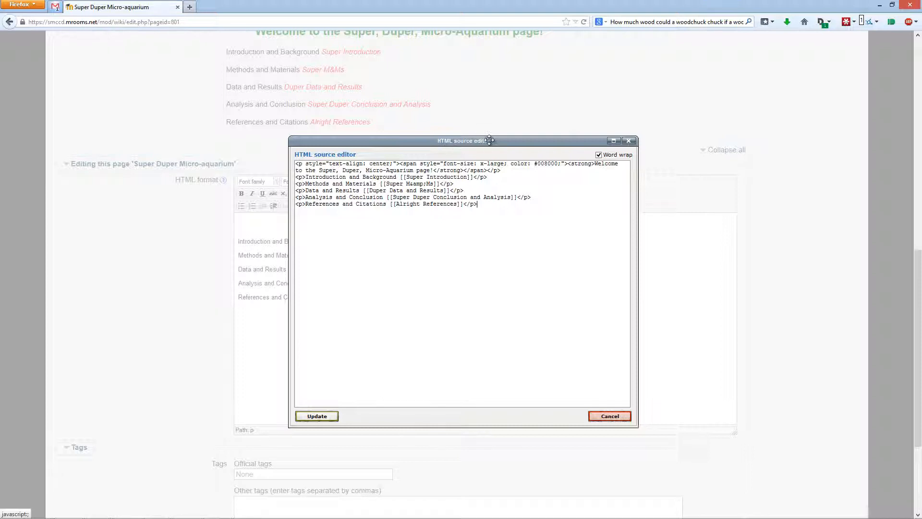
left_click_drag(496, 141, 578, 142)
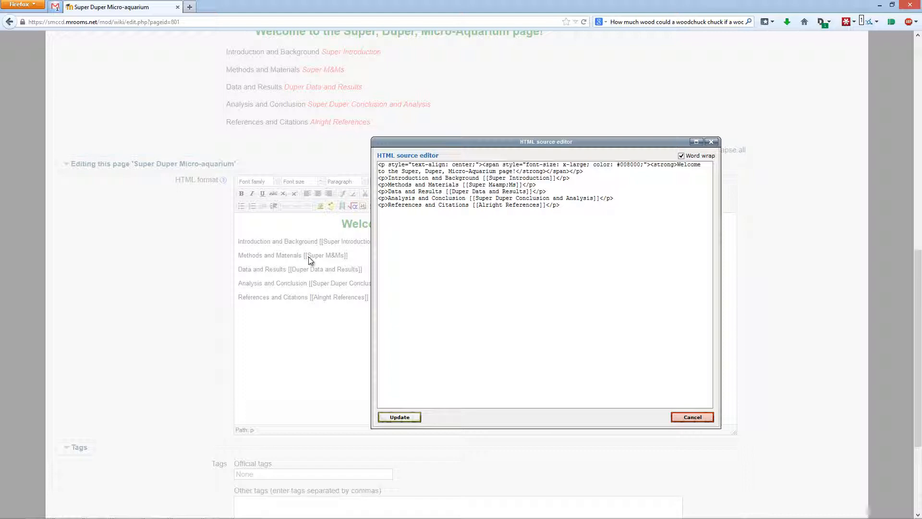
left_click(702, 417)
Check the previewed Super Duper Micro-aquarium page, save it and view the published version.
scroll(468, 272, "up", 4)
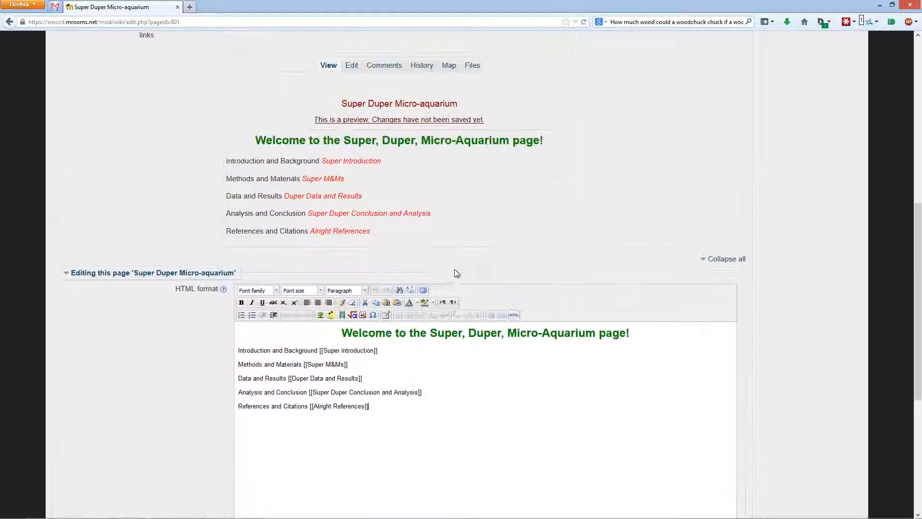
scroll(455, 272, "down", 7)
left_click(240, 425)
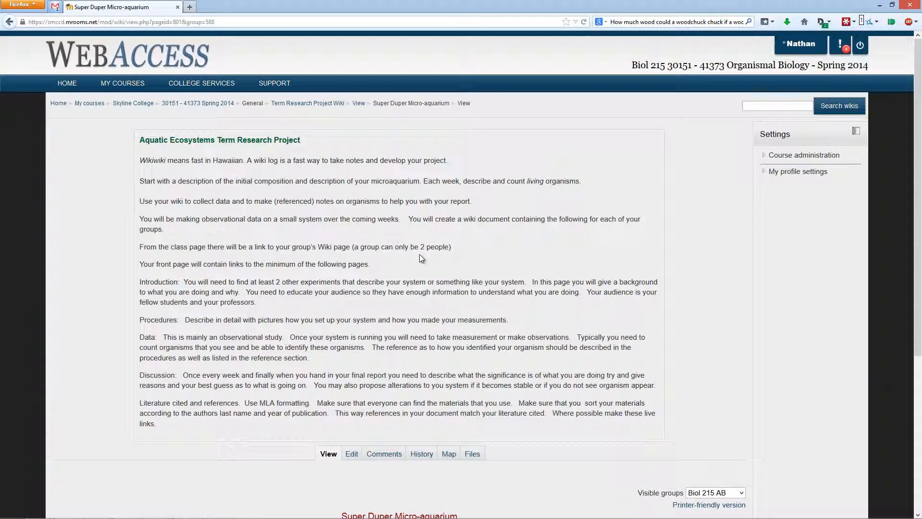
scroll(419, 260, "down", 10)
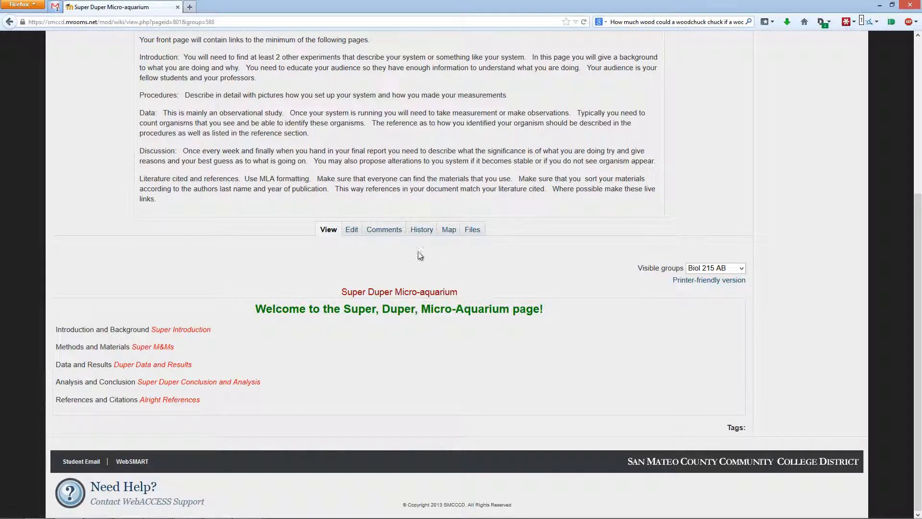
Show the wiki's map and look through its alphabetical page list for the Super Duper Micro-aquarium page.
left_click(447, 230)
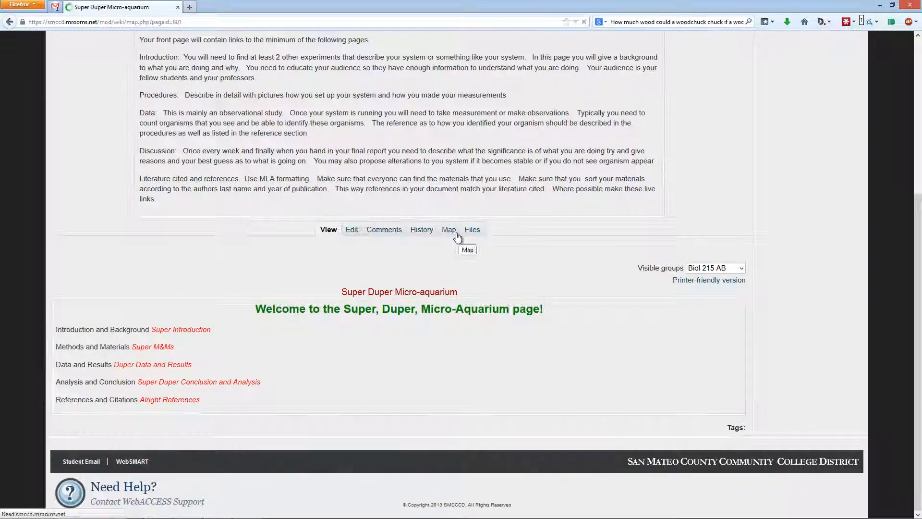
scroll(447, 234, "down", 6)
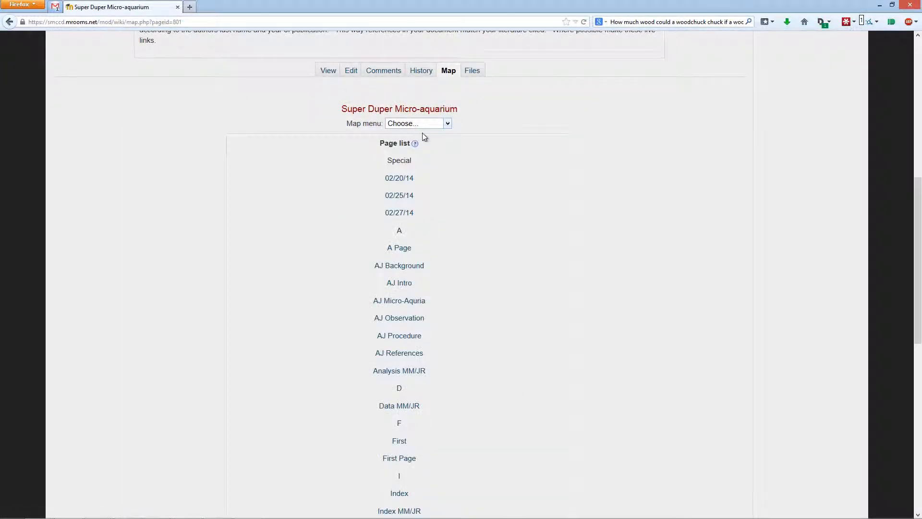
scroll(451, 133, "down", 2)
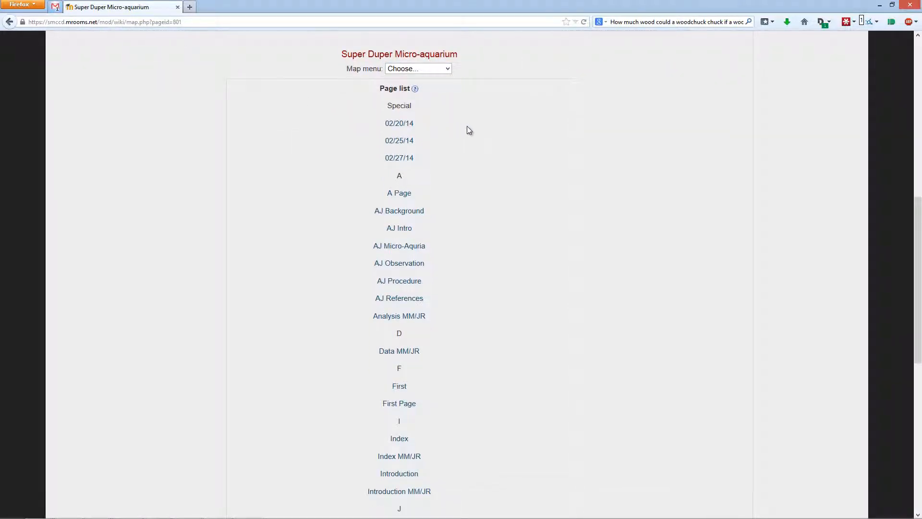
scroll(476, 131, "down", 6)
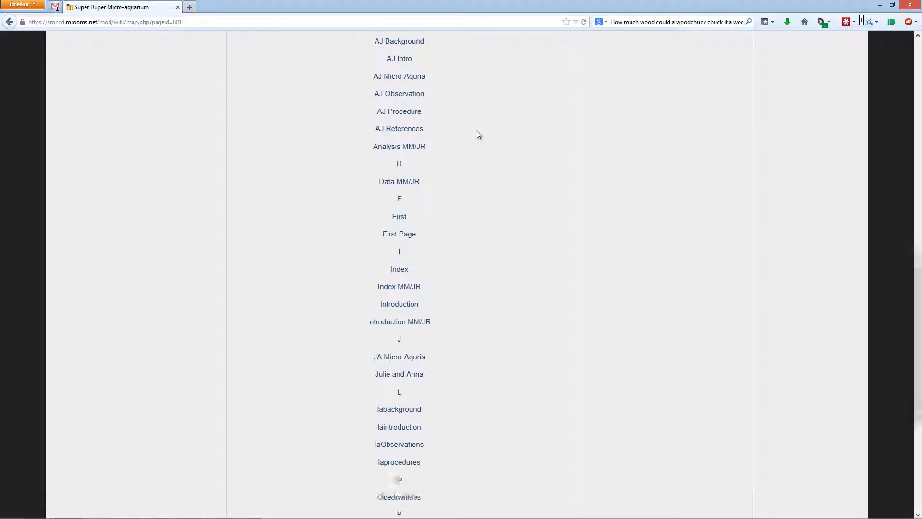
scroll(476, 132, "down", 4)
scroll(474, 134, "down", 5)
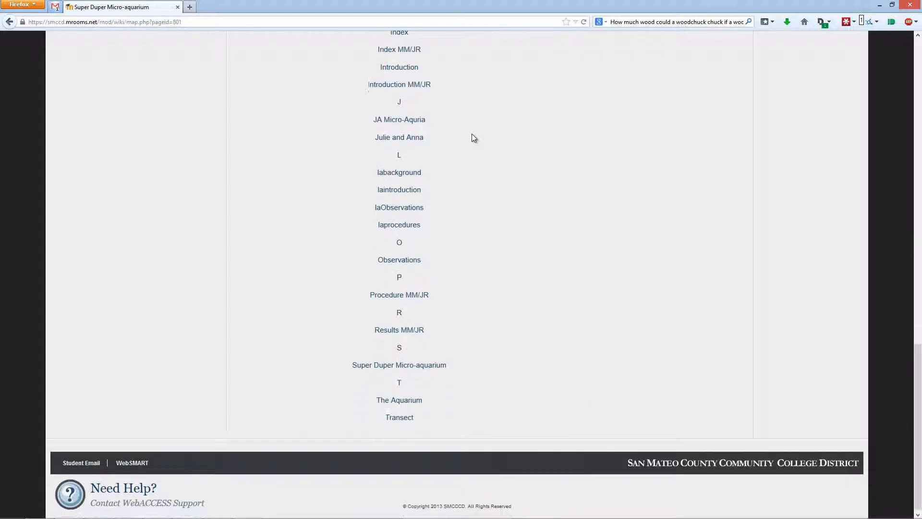
scroll(472, 134, "up", 6)
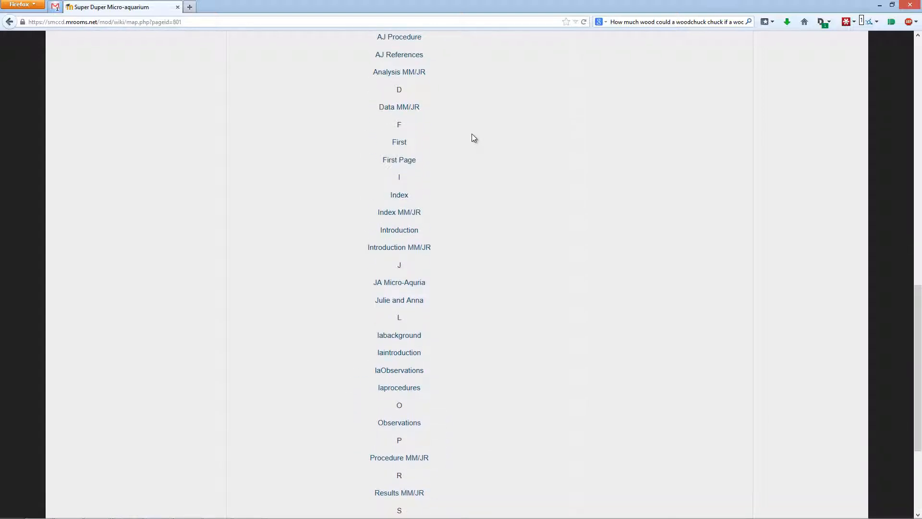
scroll(450, 162, "down", 4)
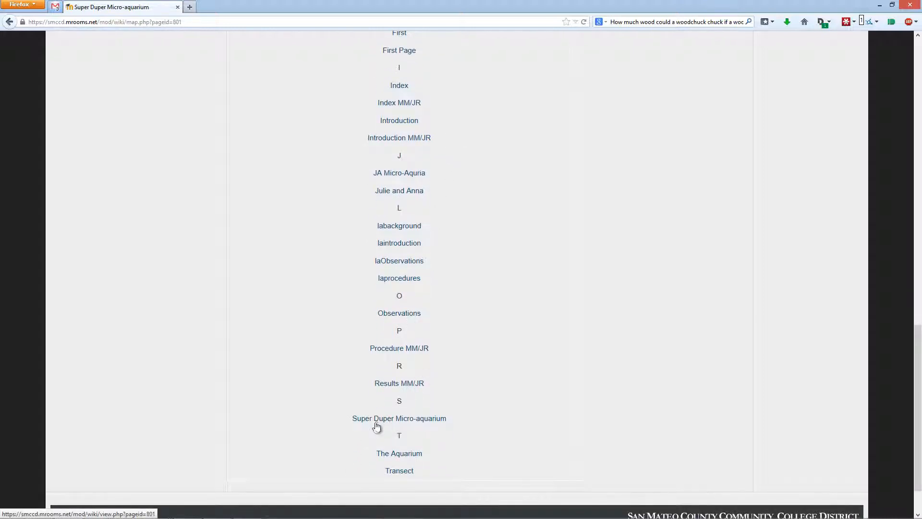
scroll(421, 422, "up", 8)
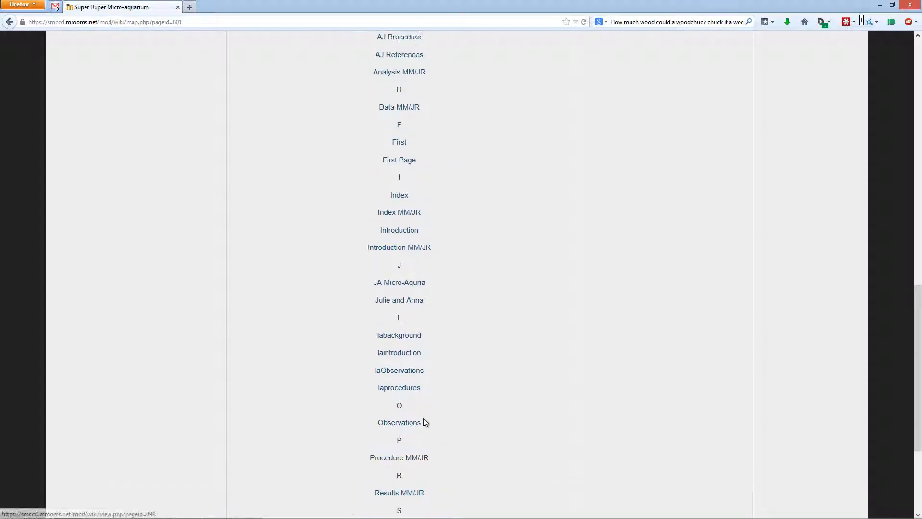
scroll(425, 416, "down", 10)
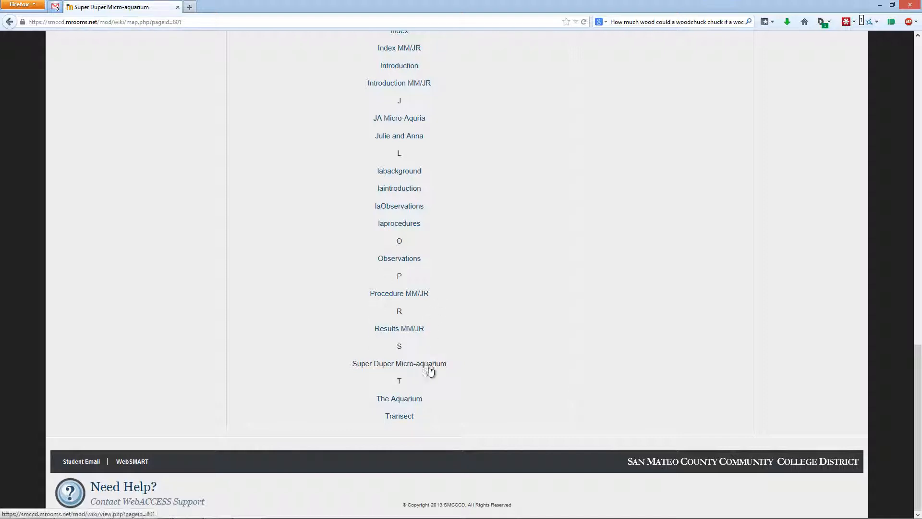
scroll(435, 372, "up", 2)
scroll(435, 372, "up", 6)
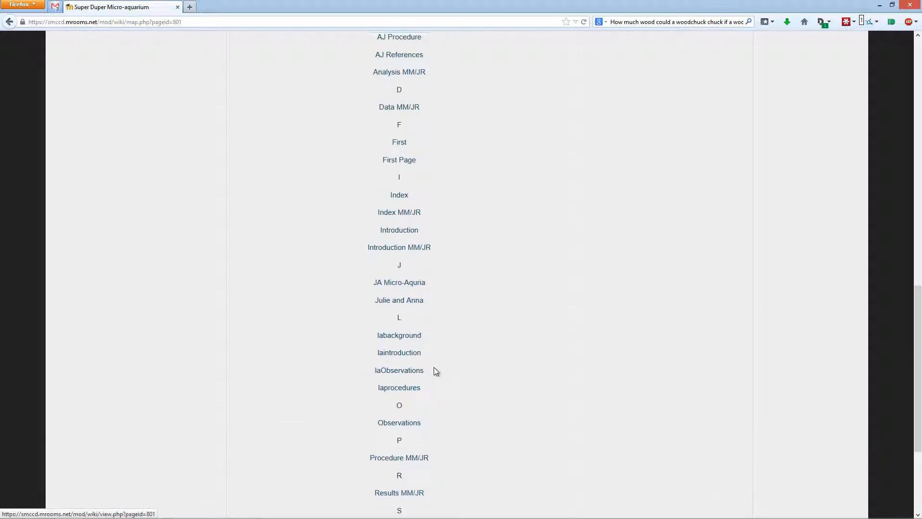
scroll(408, 240, "up", 3)
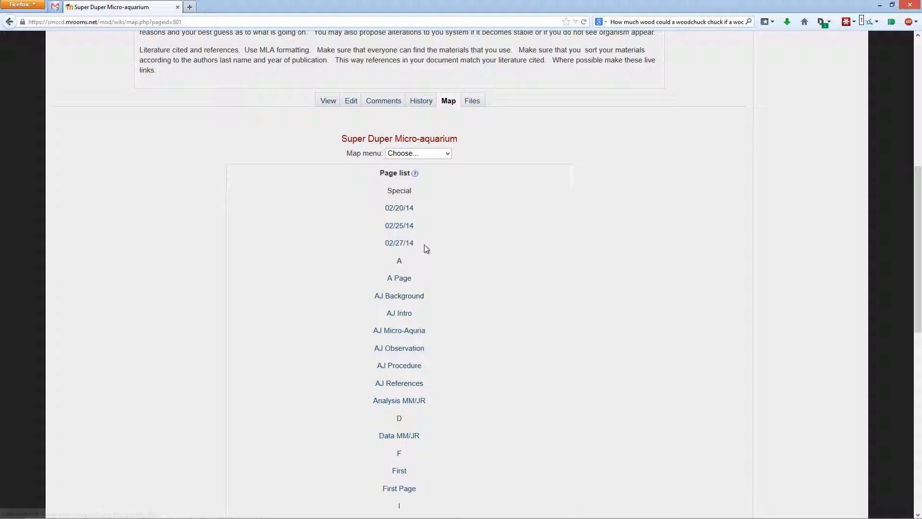
scroll(432, 249, "down", 1)
scroll(431, 247, "down", 6)
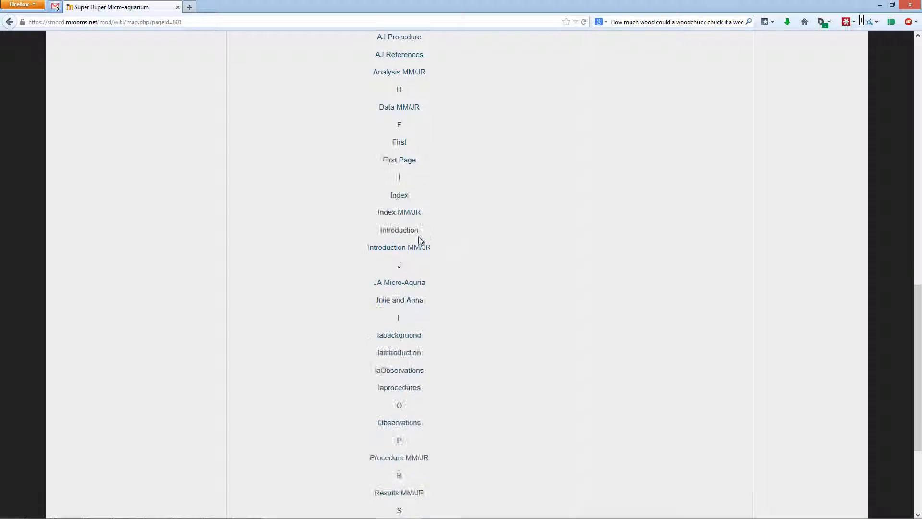
scroll(410, 287, "down", 4)
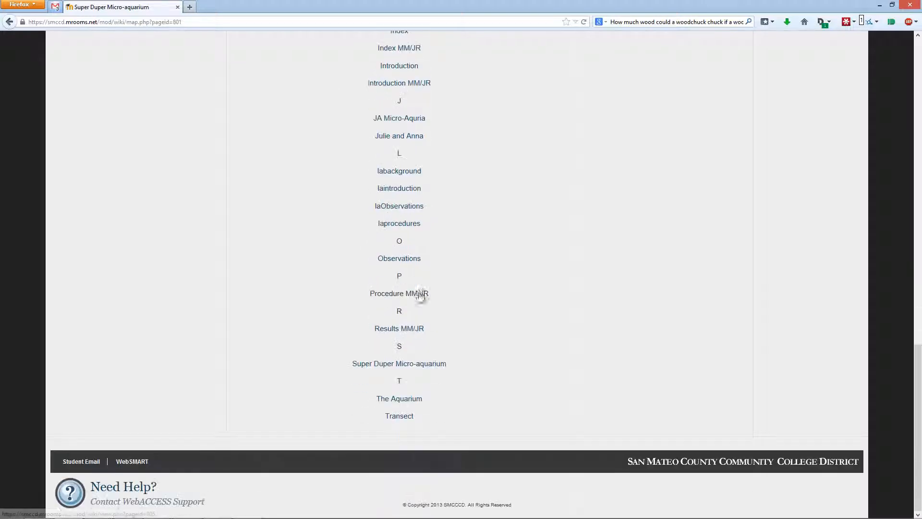
Open the Super Duper Micro-aquarium page from the list in a new browser tab, view it and return to the map.
middle_click(419, 367)
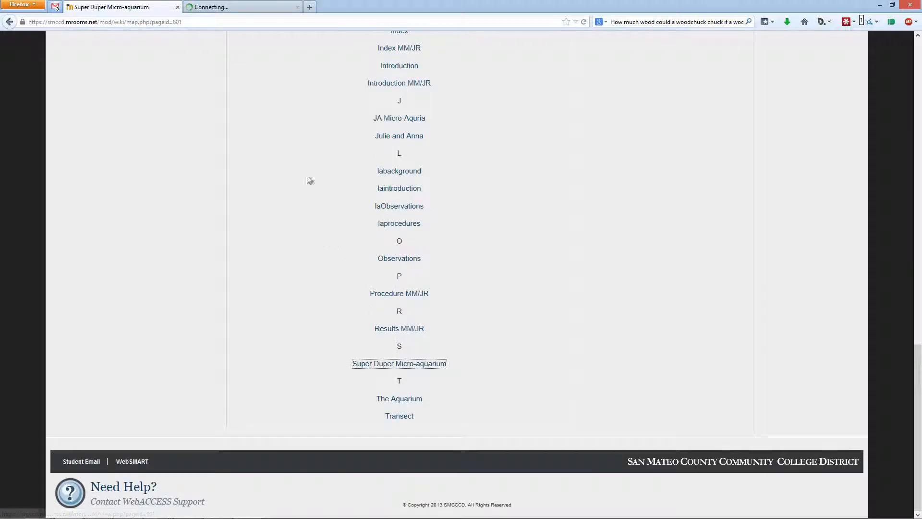
left_click(249, 6)
scroll(361, 240, "down", 4)
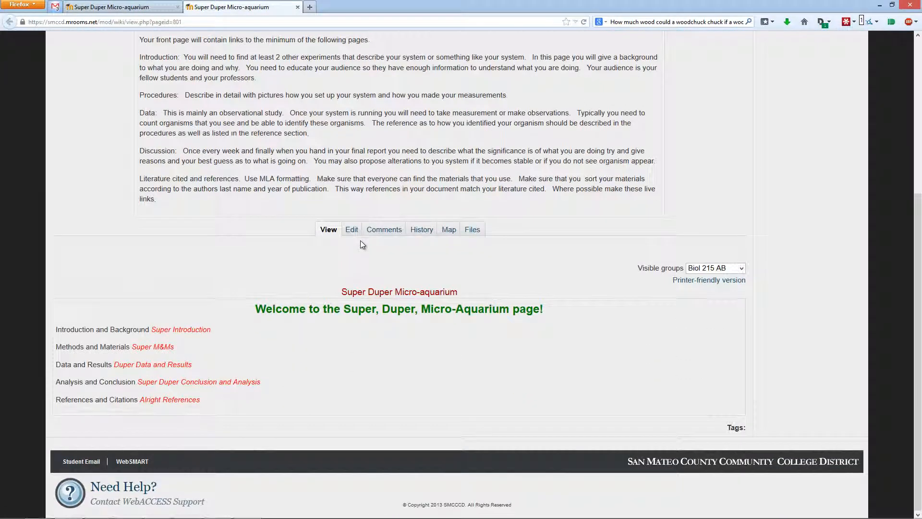
left_click(110, 6)
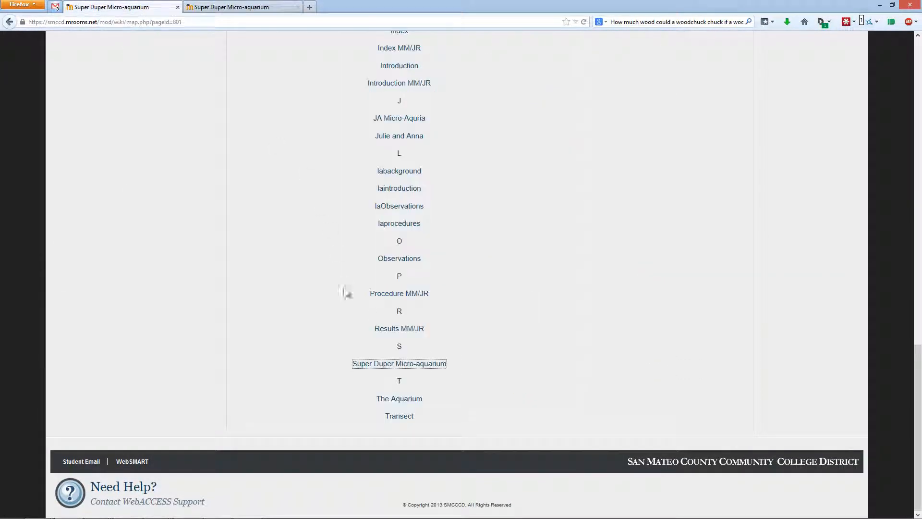
Review the group pages in the map's page list again and check the map menu's choices.
scroll(420, 303, "up", 10)
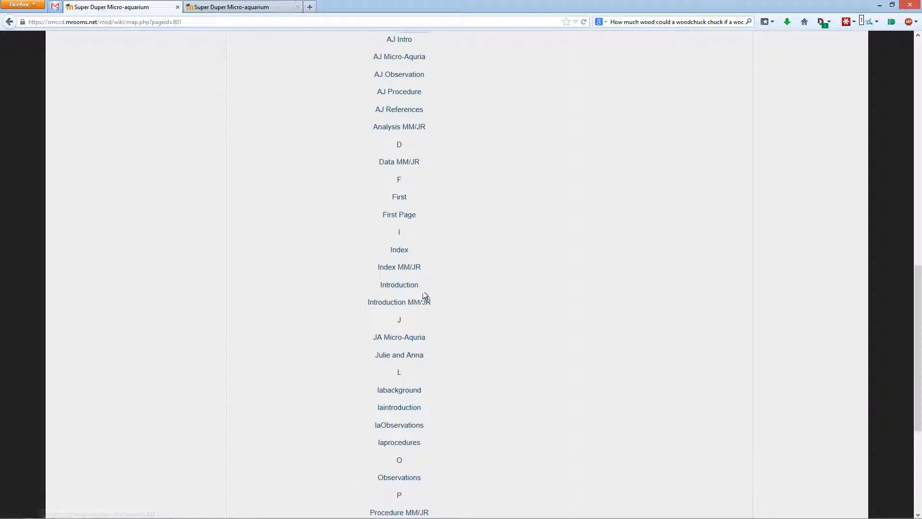
scroll(432, 287, "up", 3)
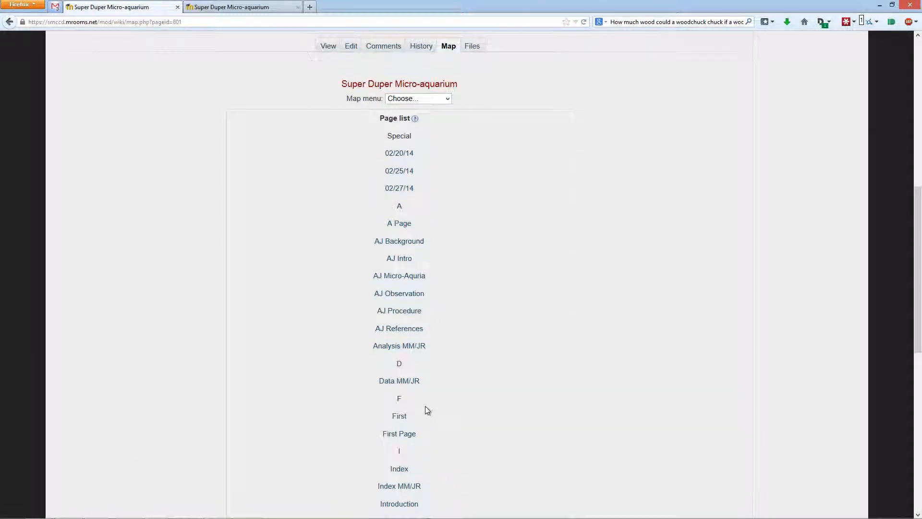
scroll(427, 405, "down", 2)
scroll(446, 382, "down", 1)
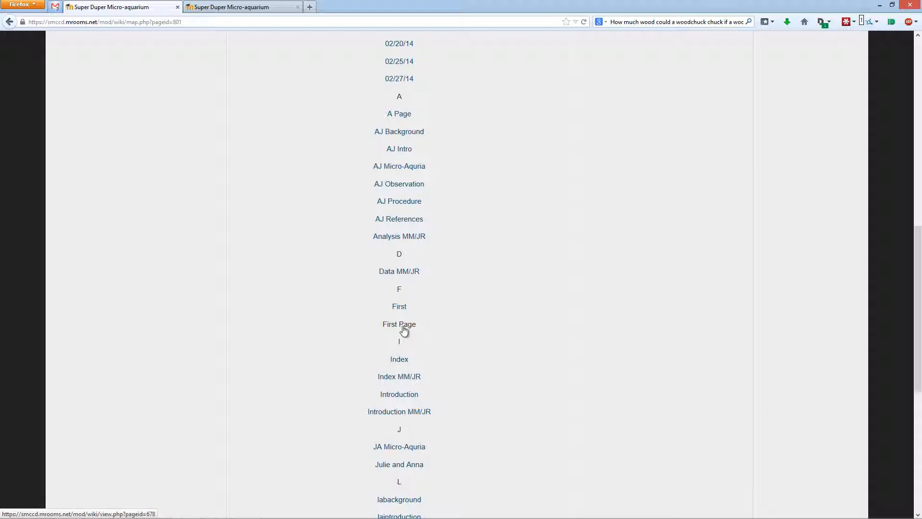
scroll(413, 317, "up", 3)
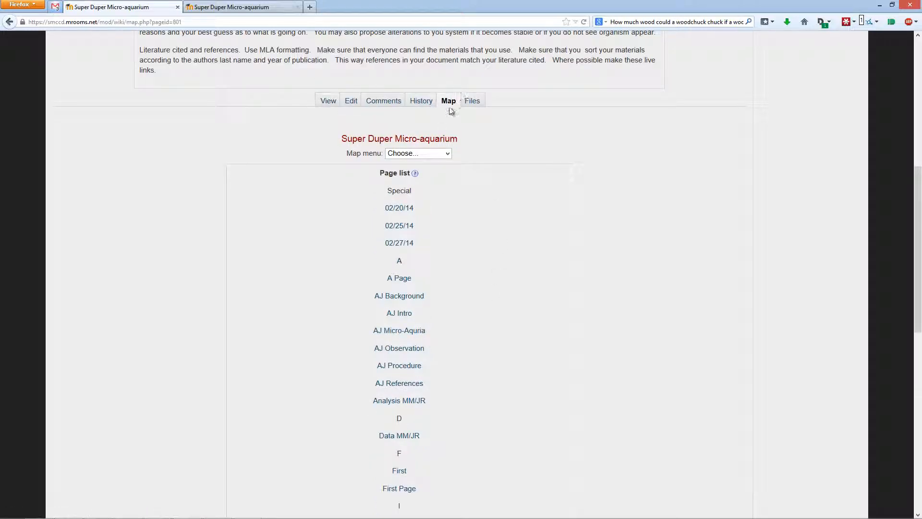
scroll(480, 264, "down", 3)
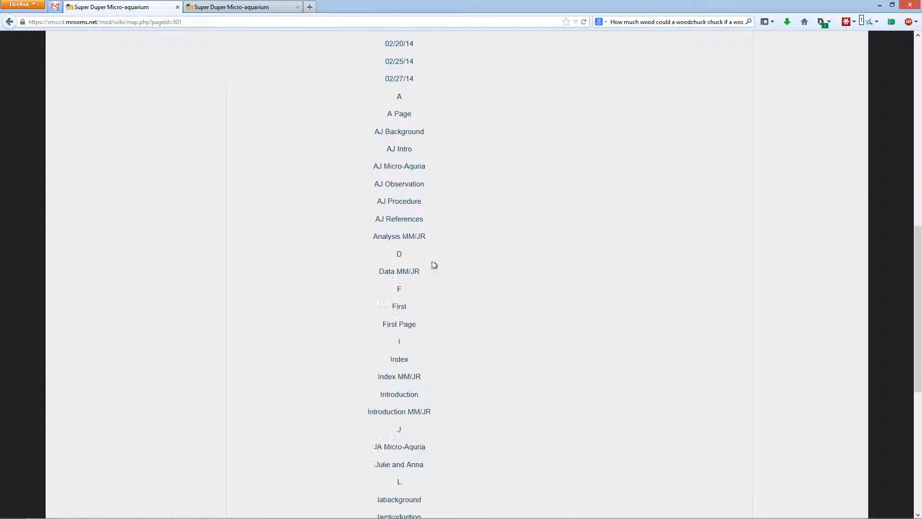
scroll(433, 193, "up", 2)
left_click(416, 99)
left_click(416, 102)
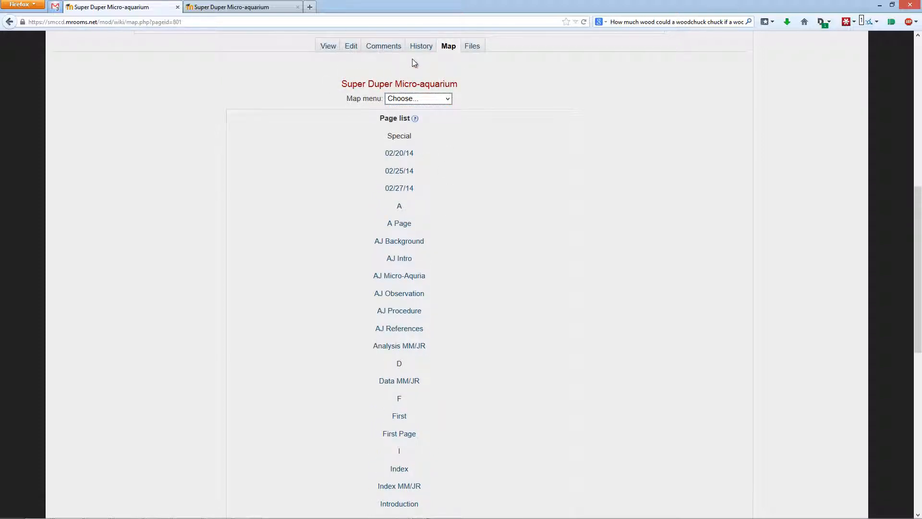
Show the Super Duper Micro-aquarium page's history and compare version 3 with version 4.
left_click(420, 48)
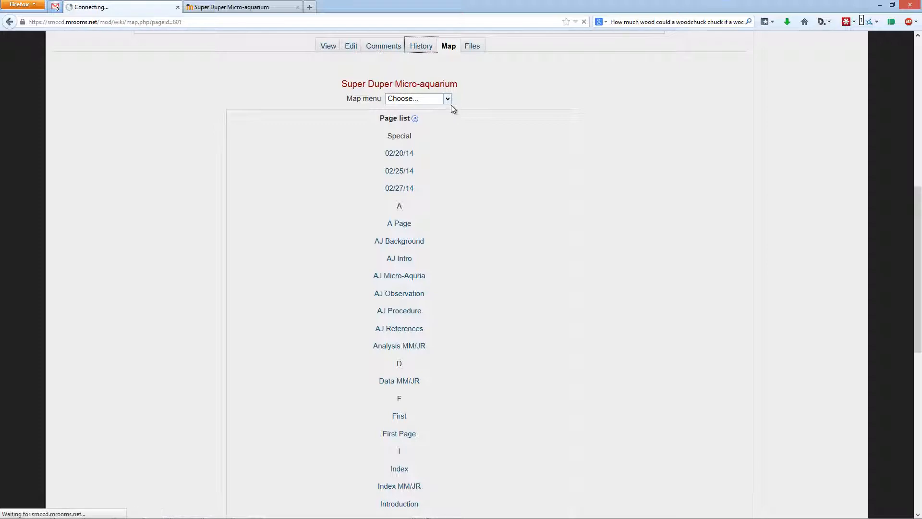
scroll(456, 135, "down", 3)
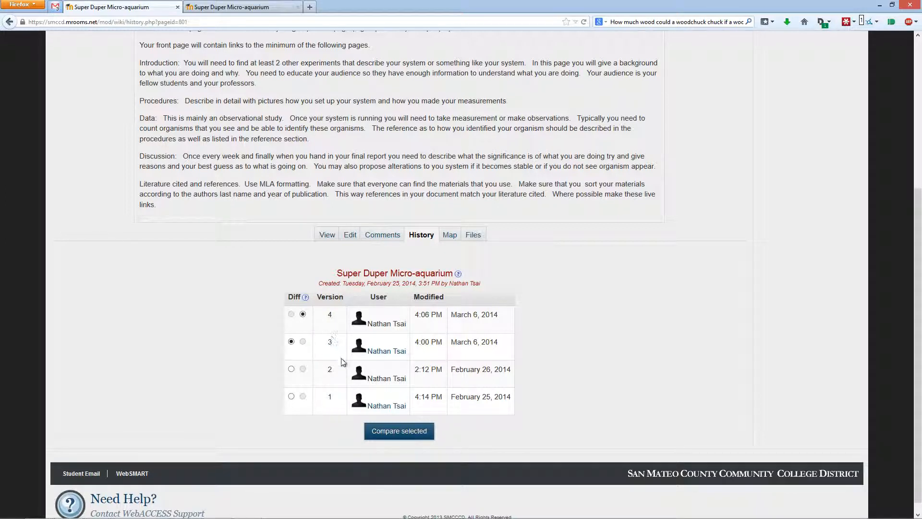
scroll(342, 362, "down", 1)
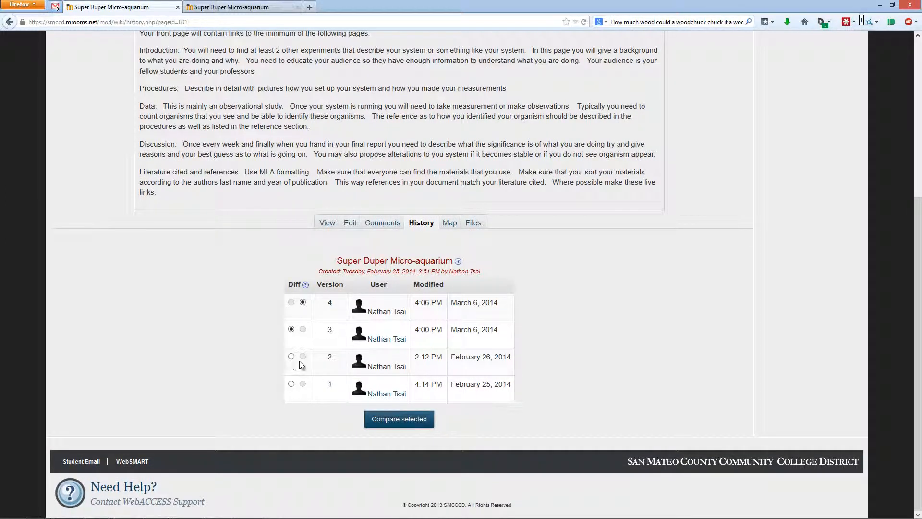
left_click(399, 420)
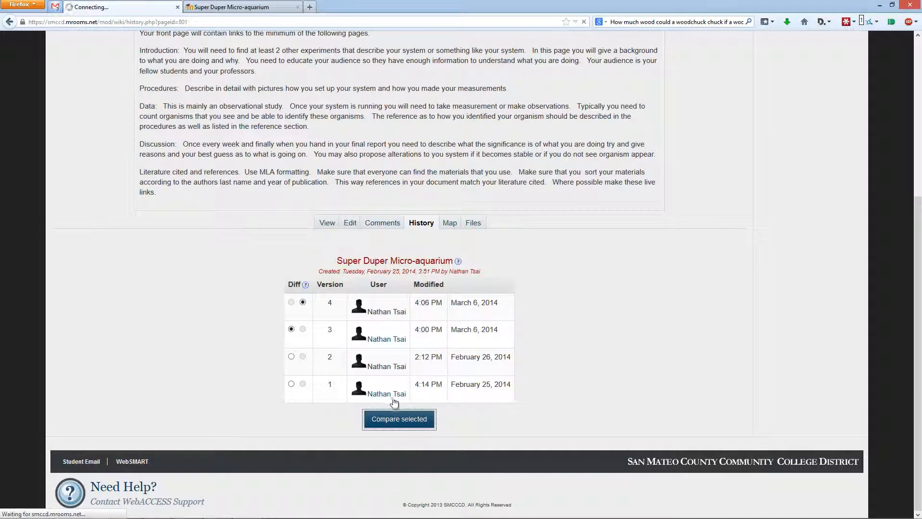
Examine the differences between versions 3 and 4 of the Super Duper Micro-aquarium page, and compare version 2 with version 4.
scroll(417, 408, "down", 7)
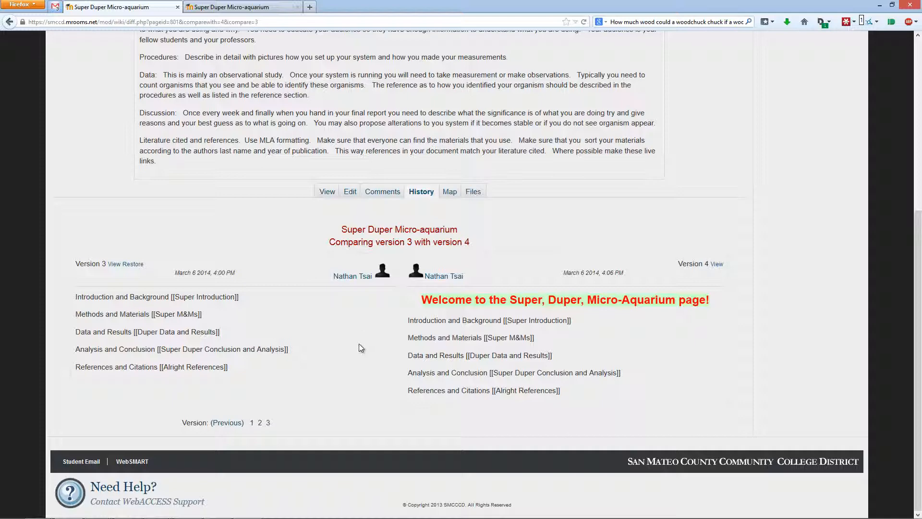
left_click(260, 423)
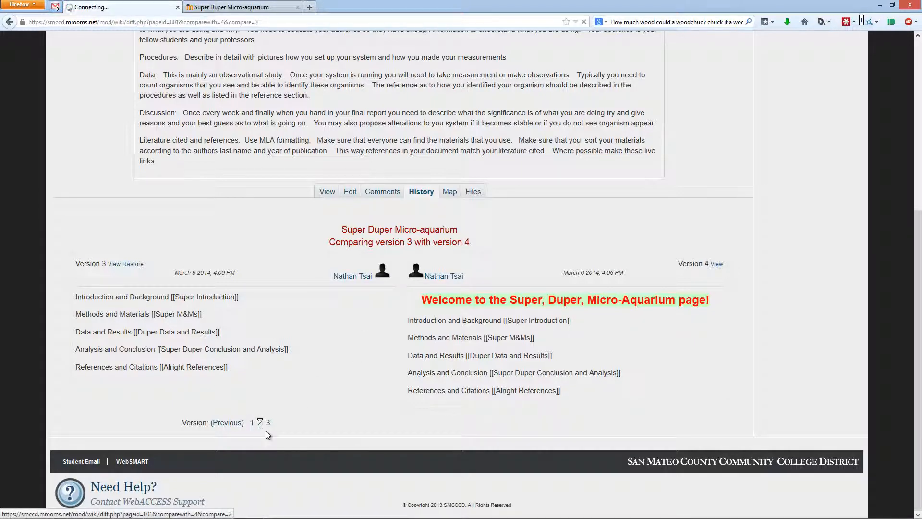
scroll(256, 426, "down", 5)
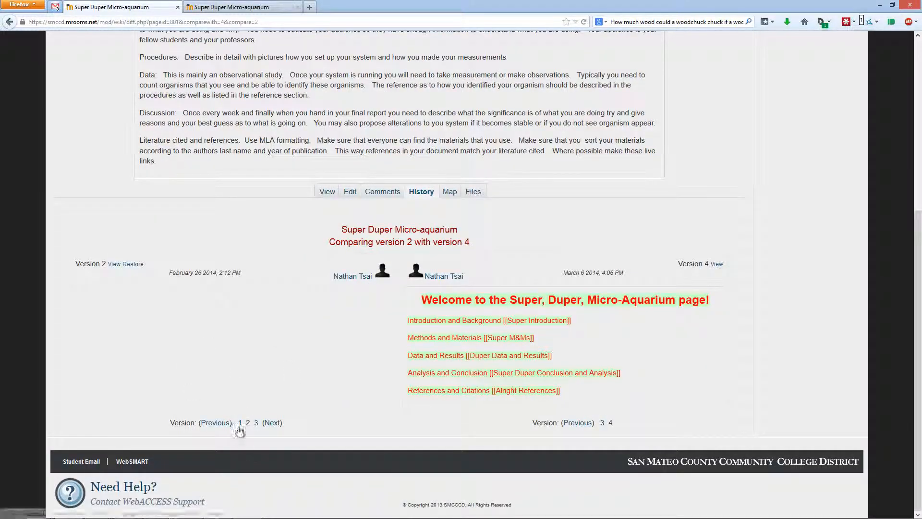
Compare version 1 of the Super Duper Micro-aquarium page with version 4 and examine the old version's heading and text.
left_click(239, 425)
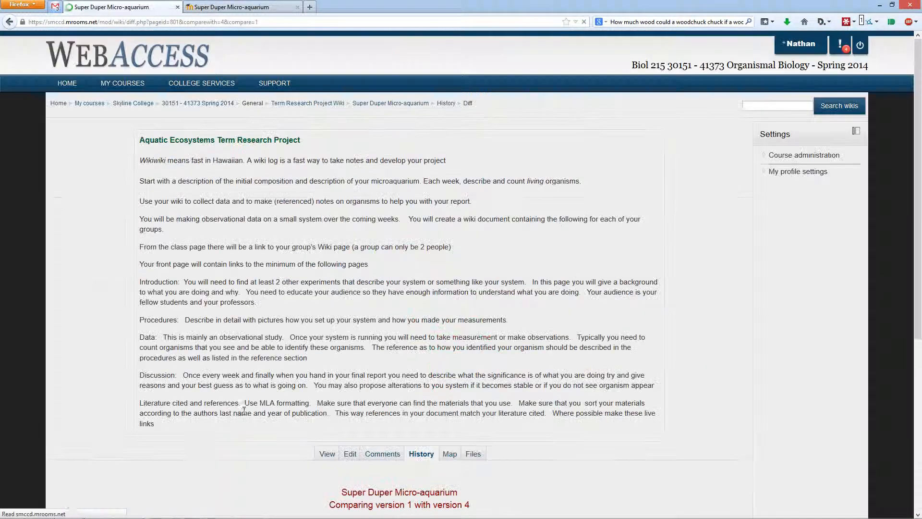
scroll(244, 410, "down", 5)
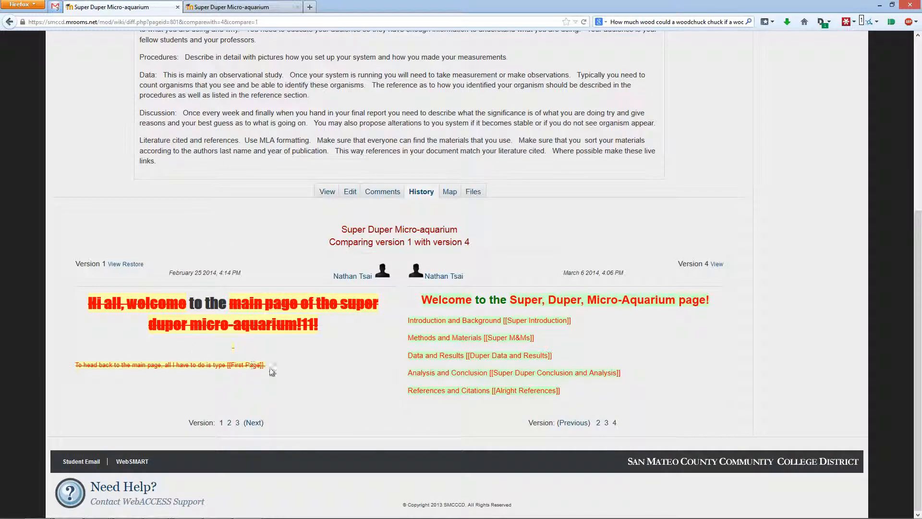
left_click_drag(270, 368, 77, 301)
left_click(90, 306)
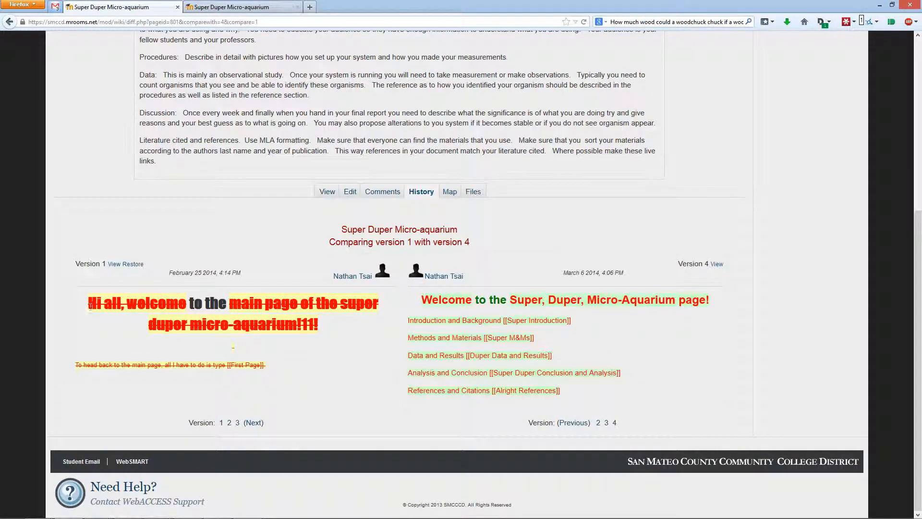